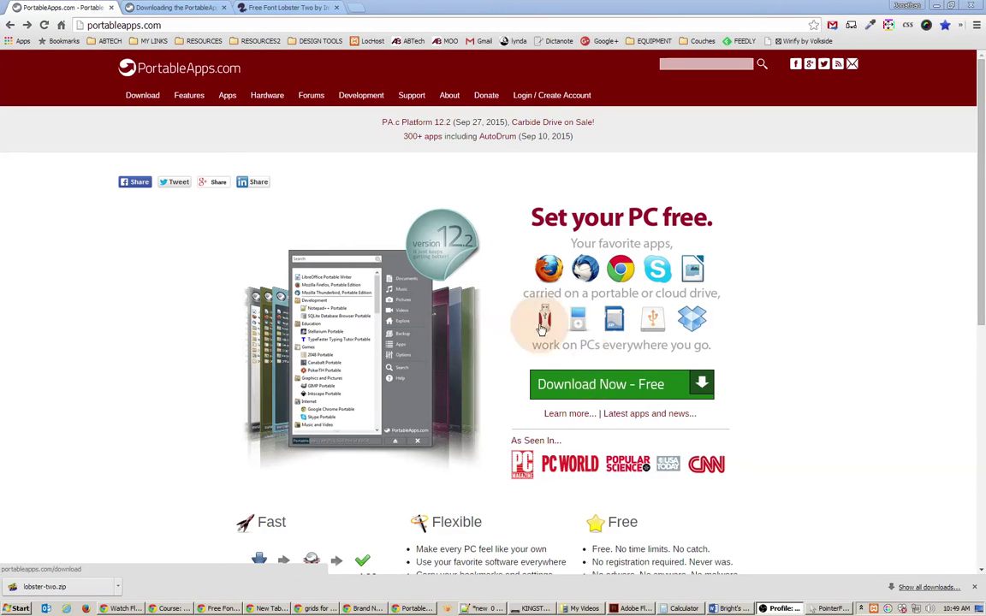
Step: Read the Downloading tab's platform instructions, then show lobster-two.zip in its Downloads folder
click(171, 7)
scroll(359, 415, up, 3)
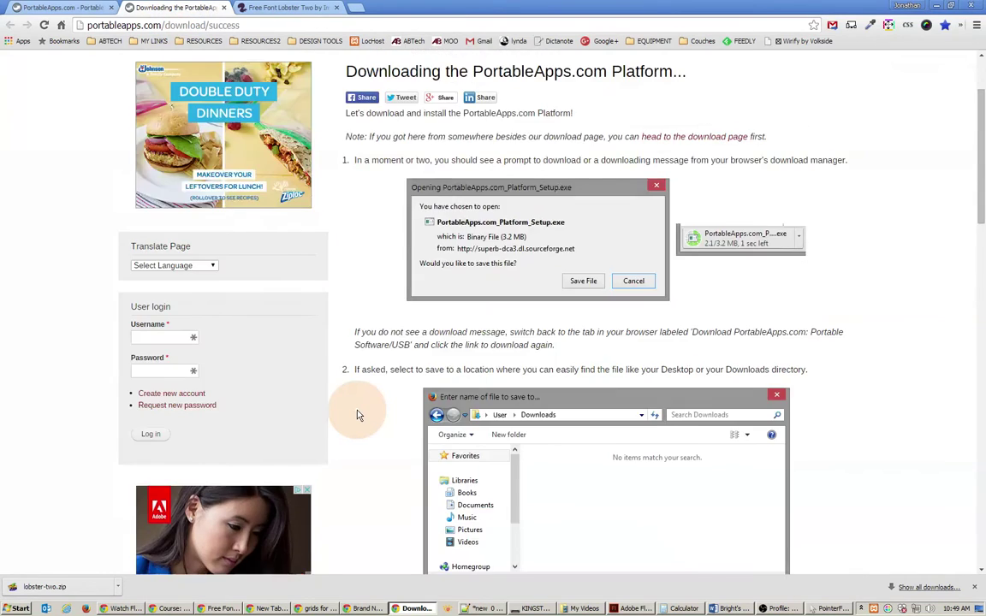
scroll(359, 415, up, 2)
scroll(359, 415, down, 1)
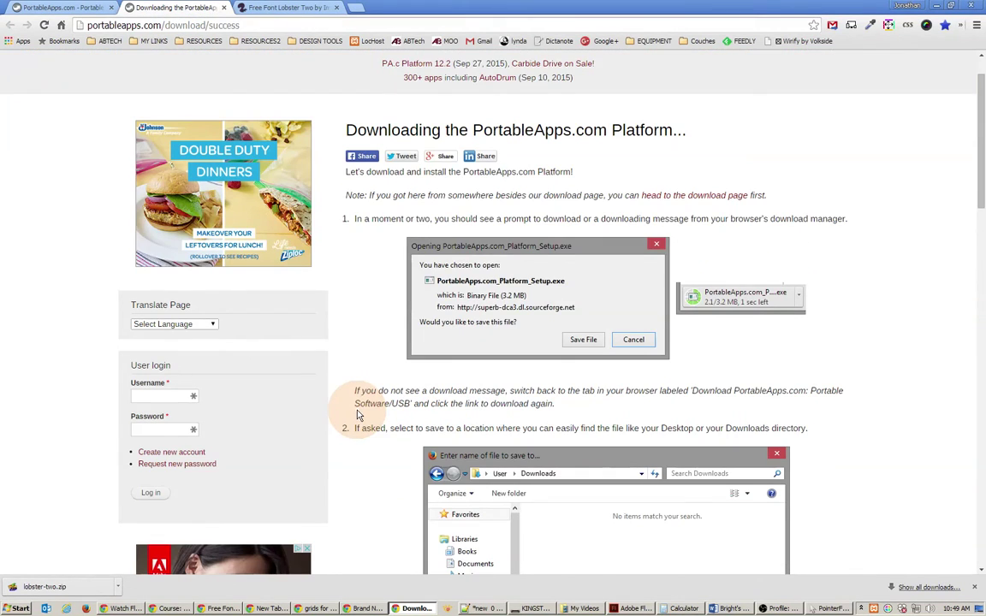
scroll(359, 415, down, 5)
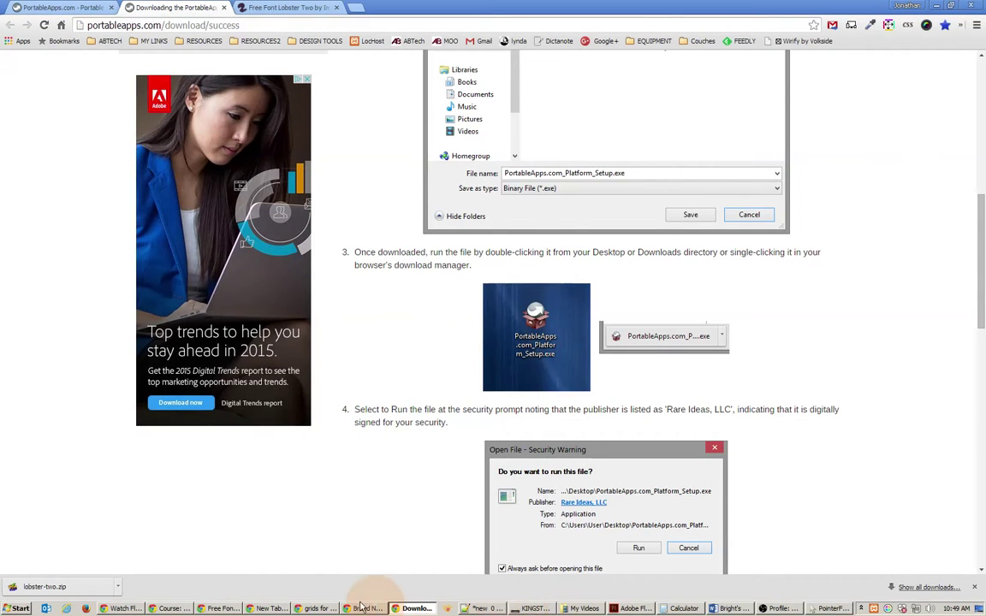
click(118, 586)
click(157, 559)
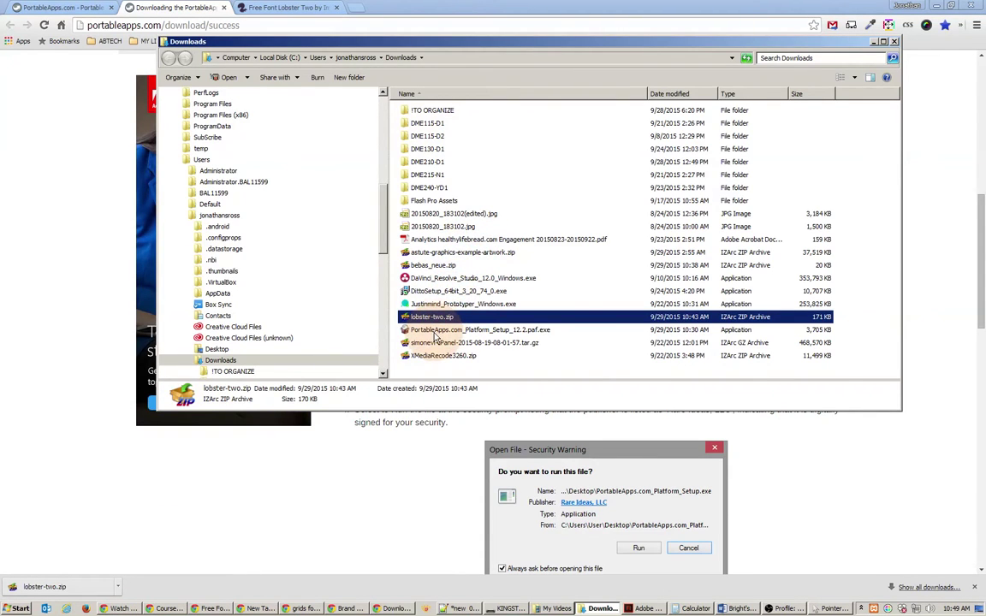
double_click(435, 332)
click(512, 313)
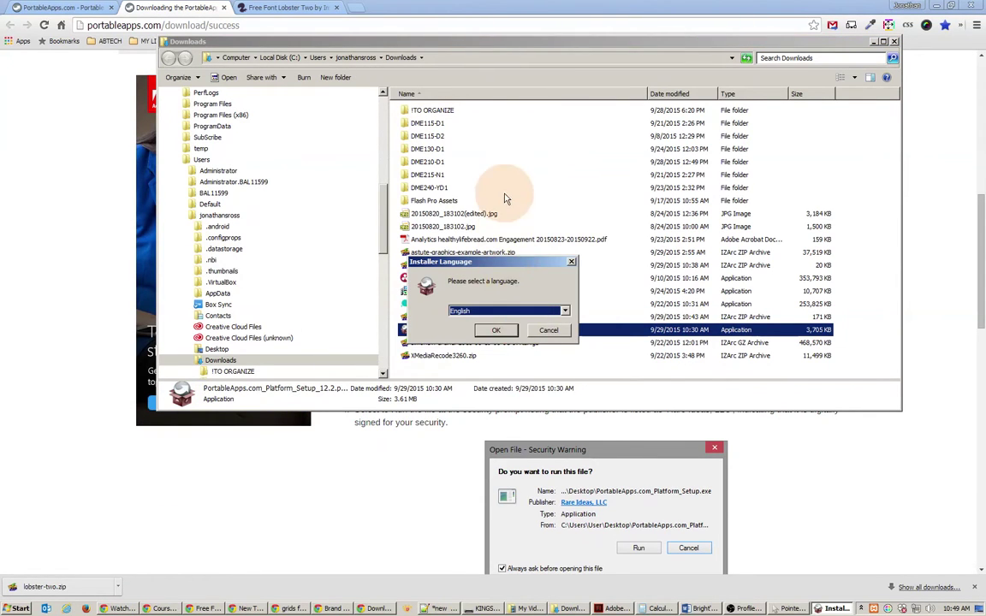
click(495, 330)
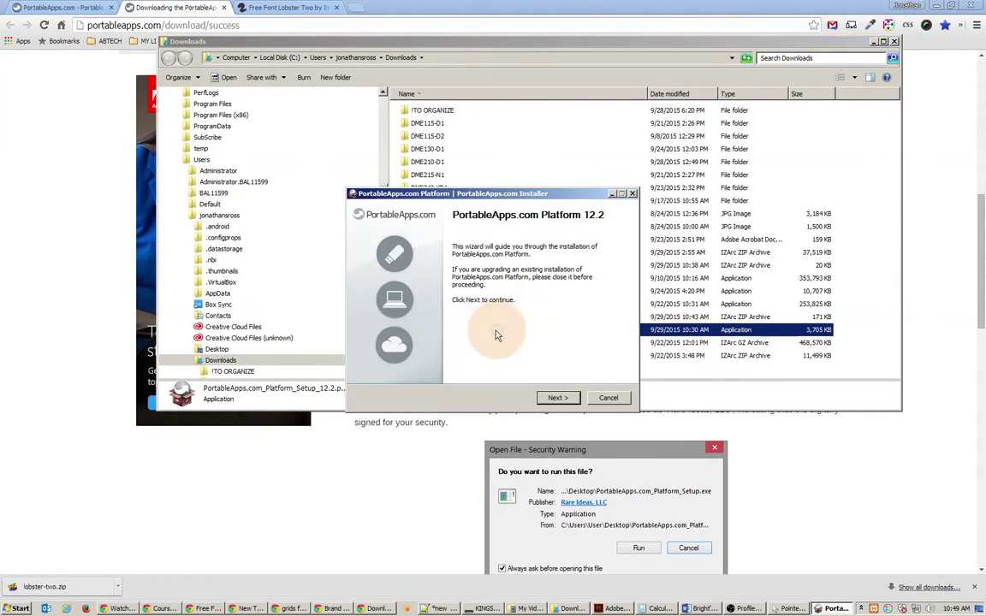
click(557, 398)
click(561, 398)
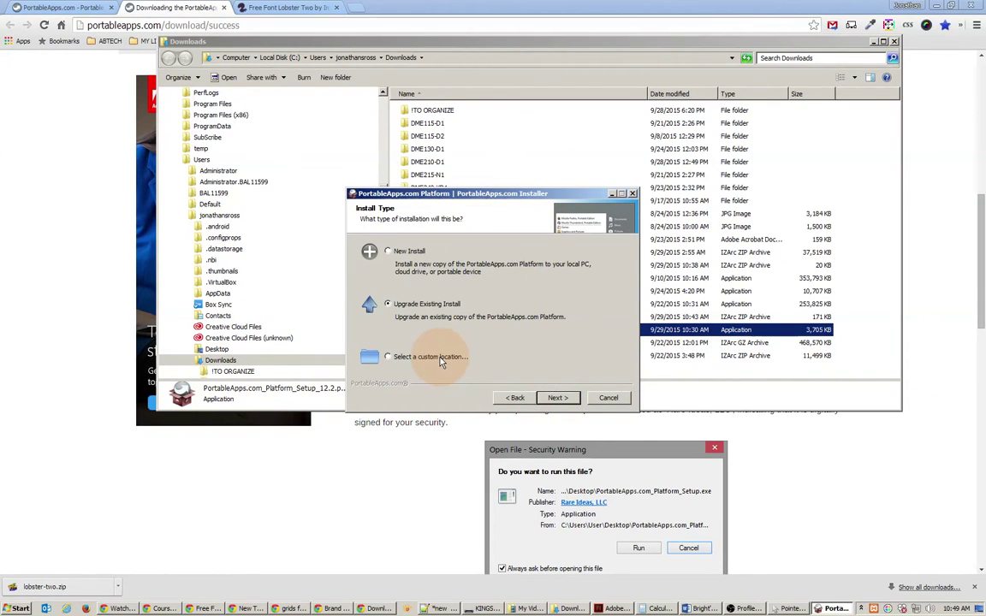
click(556, 398)
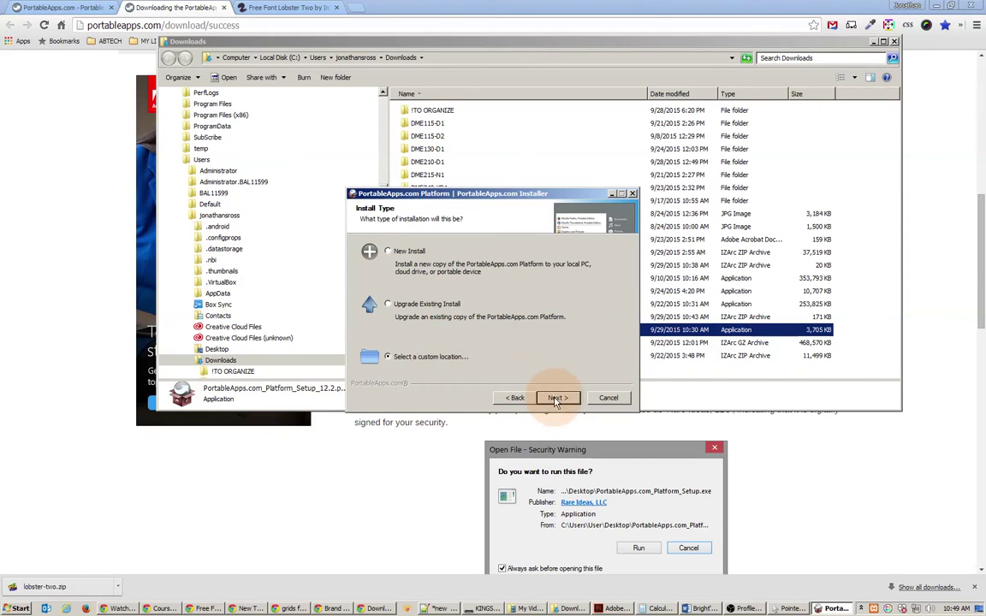
click(565, 333)
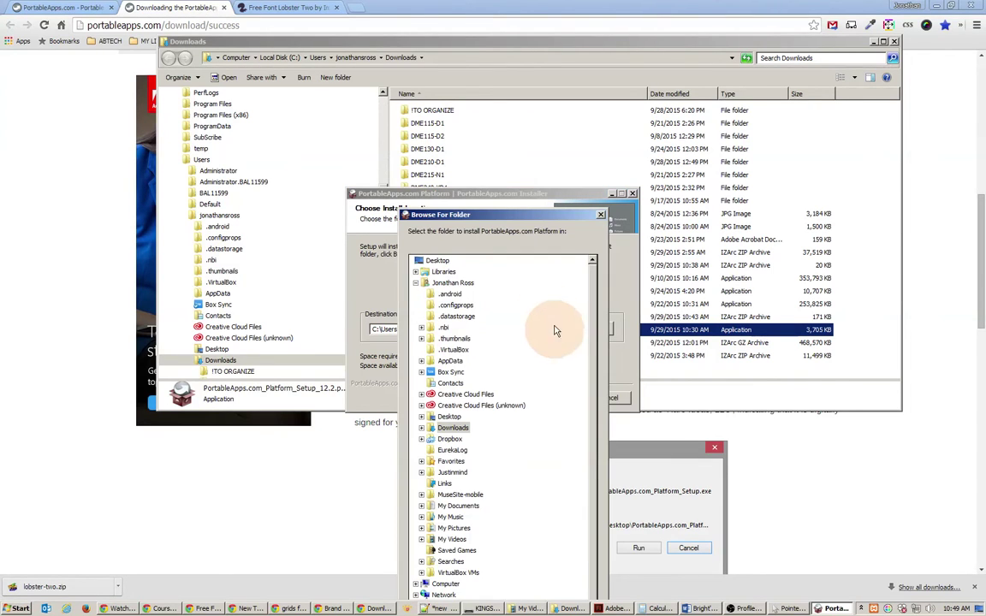
click(416, 284)
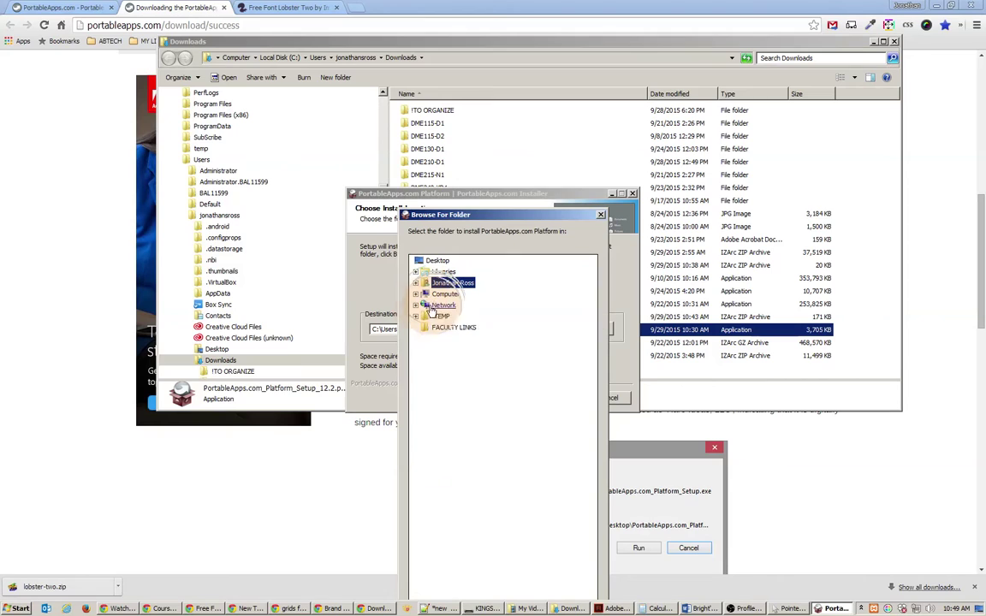
click(416, 293)
click(442, 328)
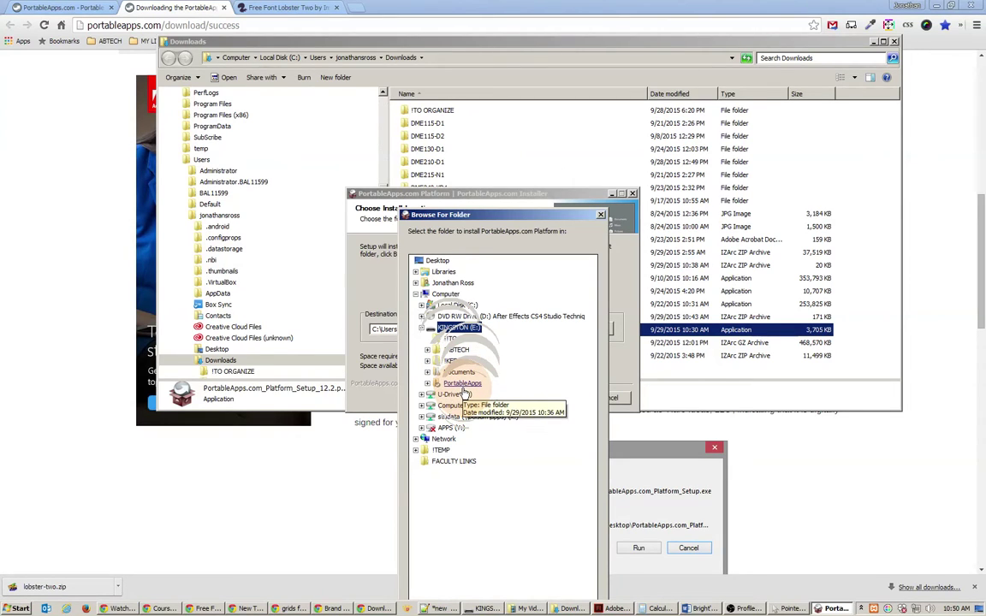
click(601, 216)
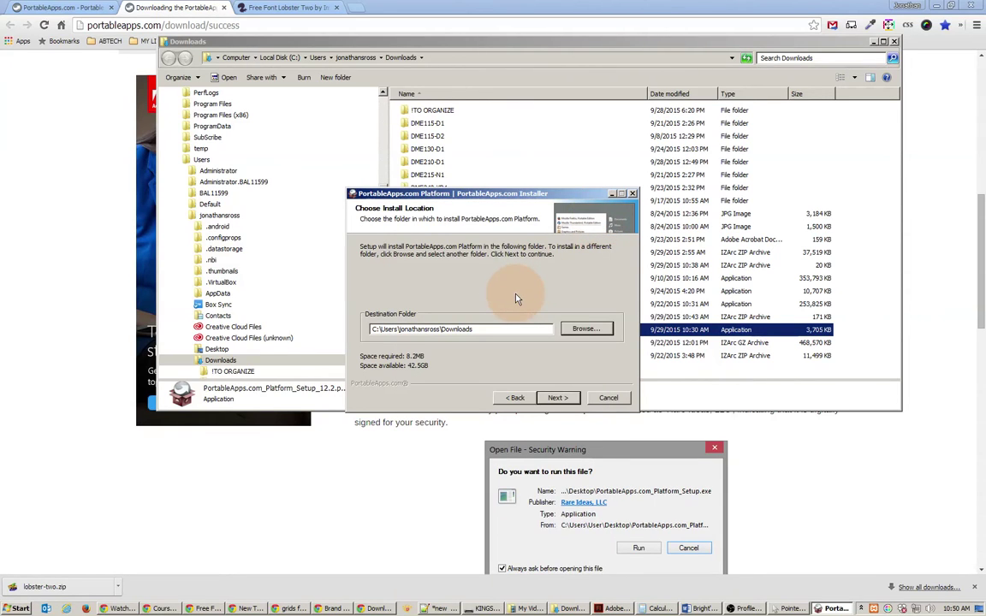
click(609, 397)
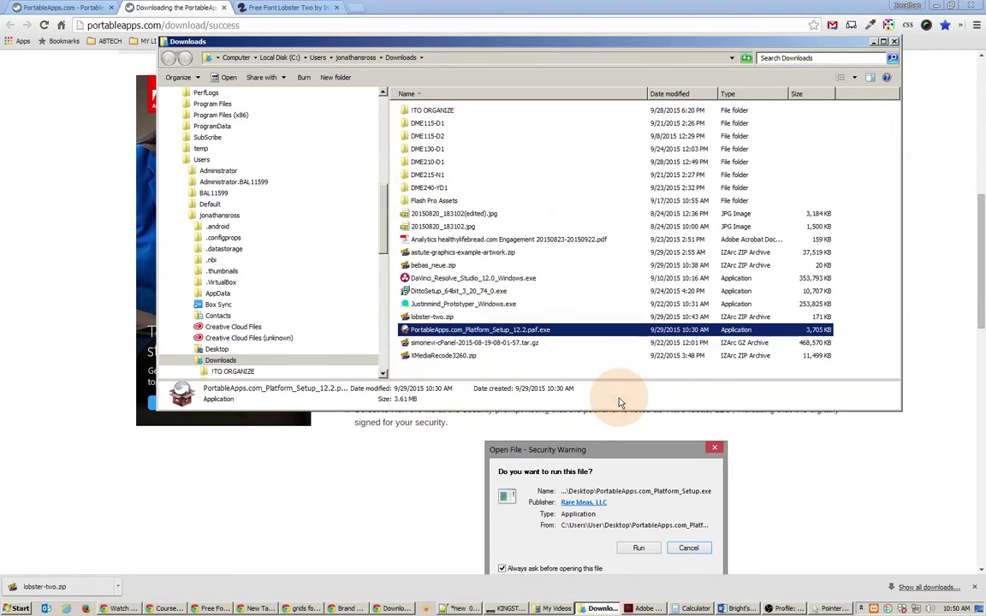
Step: Open lobster-two.zip in IZArc, minimize Downloads and Chrome, and bring KINGSTON (E:) forward
double_click(433, 317)
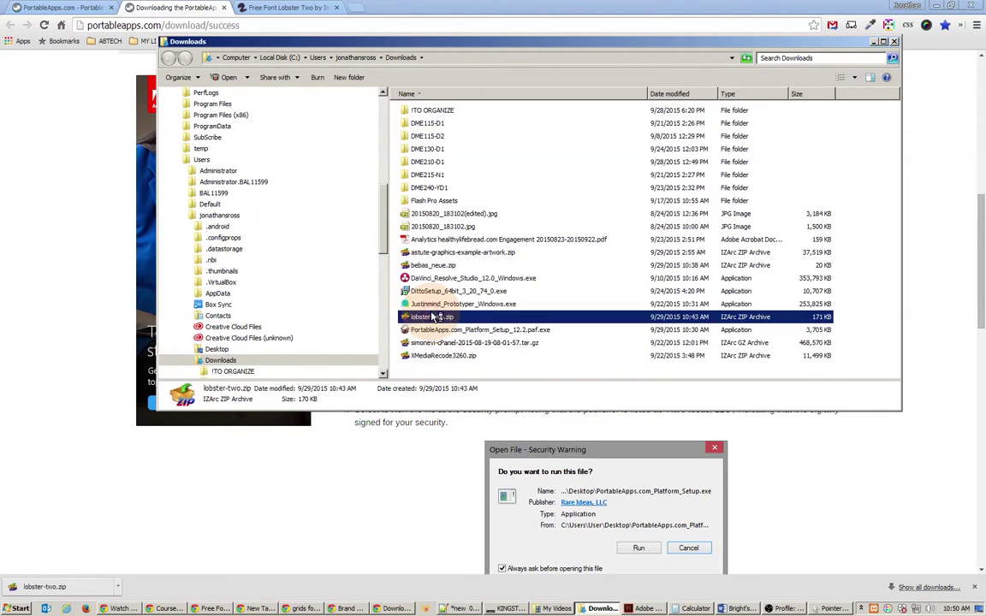
drag(594, 312, 587, 170)
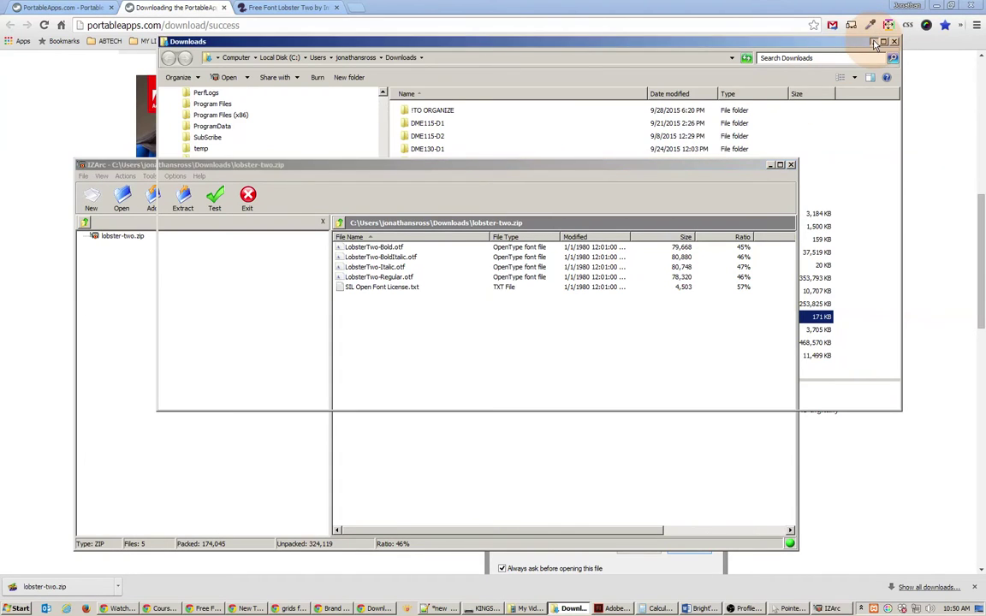
click(872, 41)
click(939, 6)
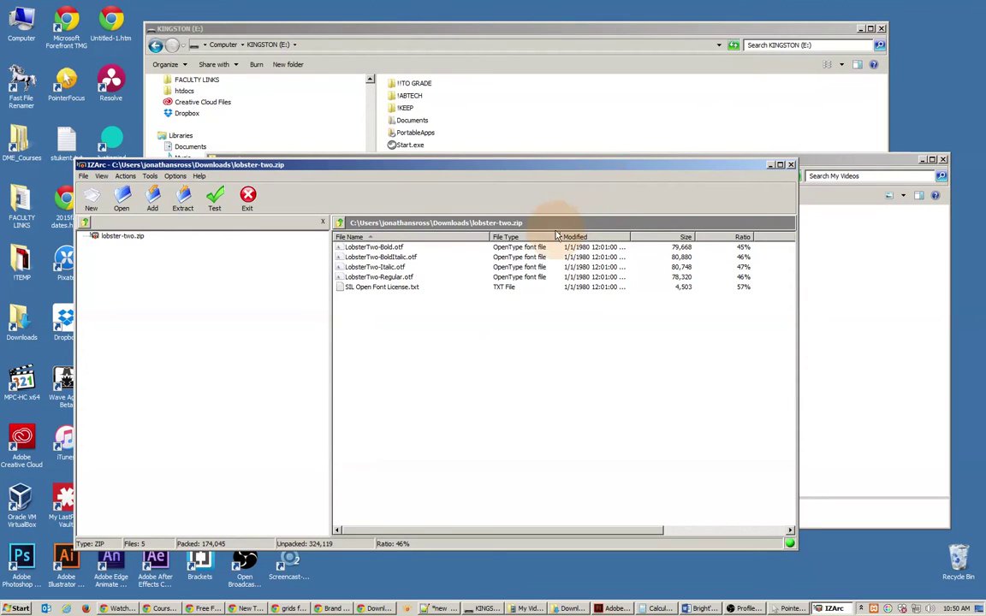
click(524, 35)
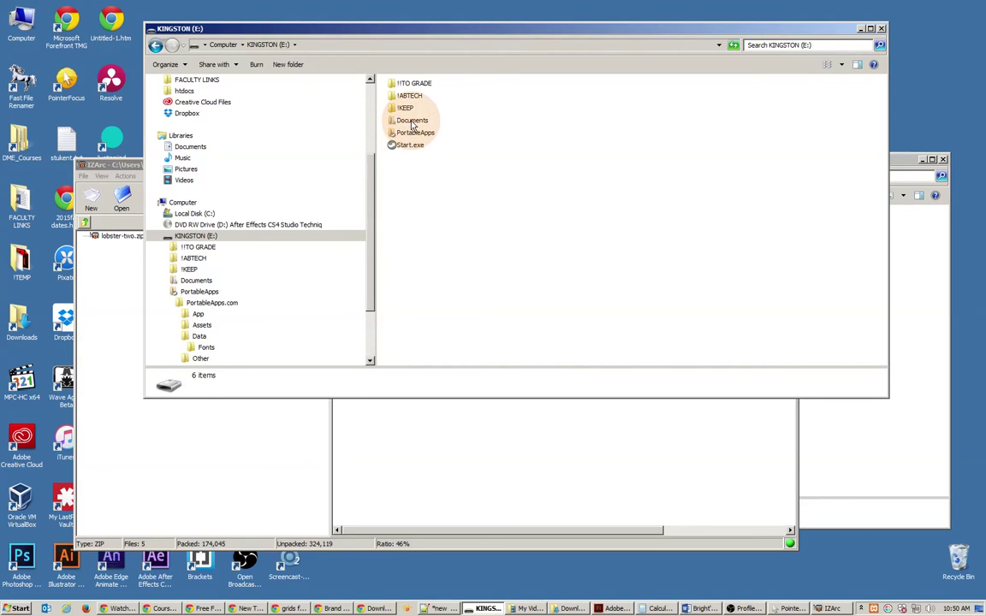
Step: Inspect the Documents, PortableApps and Start.exe items on the KINGSTON (E:) drive
click(412, 121)
click(415, 133)
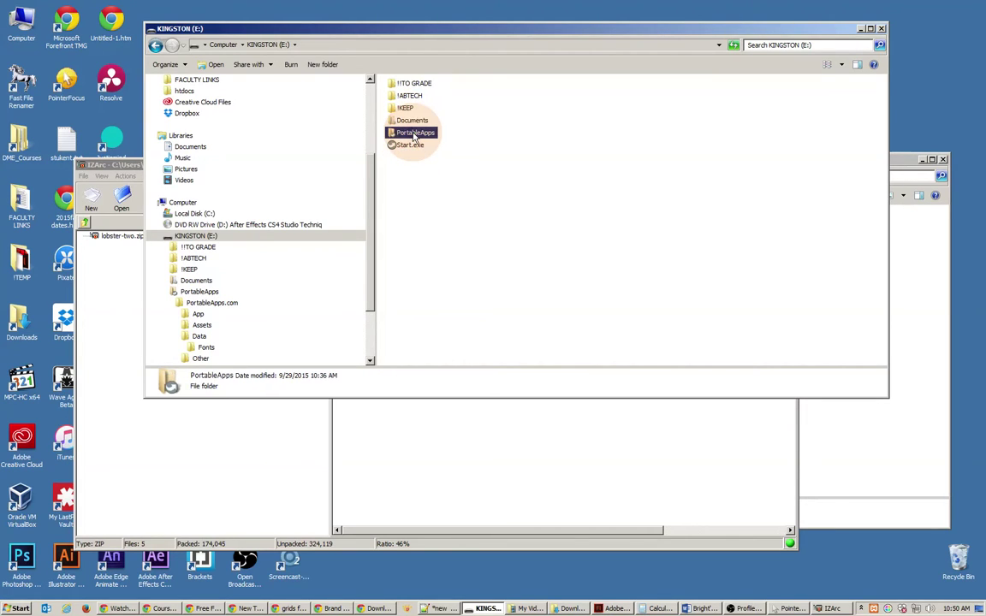
click(408, 145)
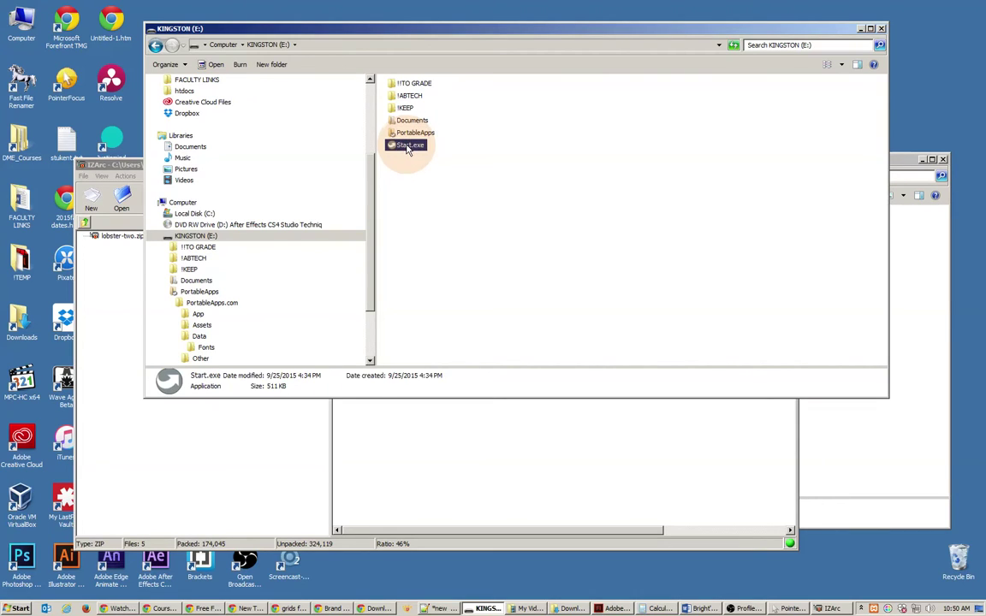
click(400, 158)
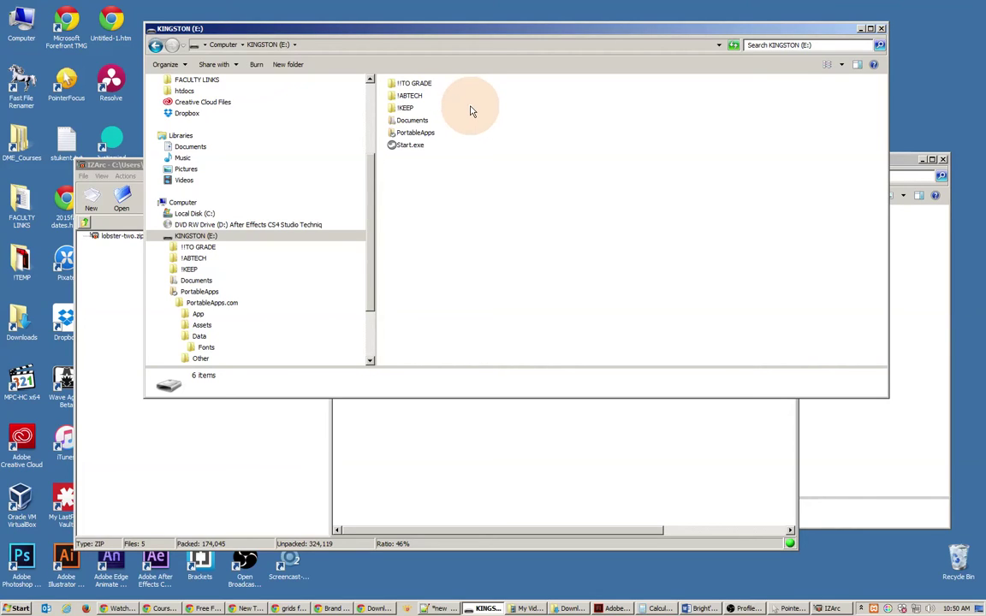
Step: Open PortableApps > PortableApps.com > Data > Fonts and place it beside the IZArc window
double_click(413, 133)
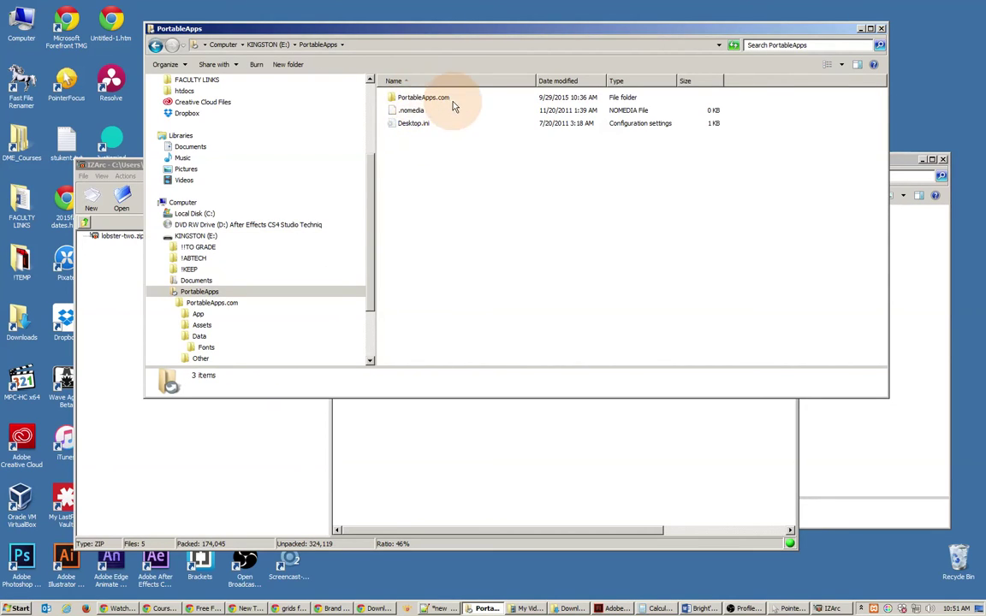
double_click(426, 99)
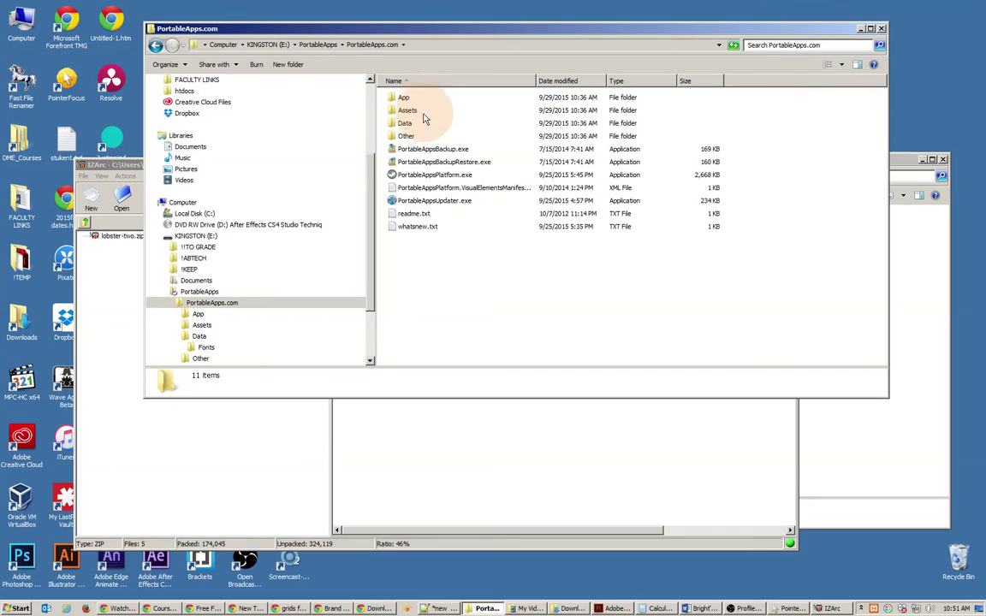
click(428, 175)
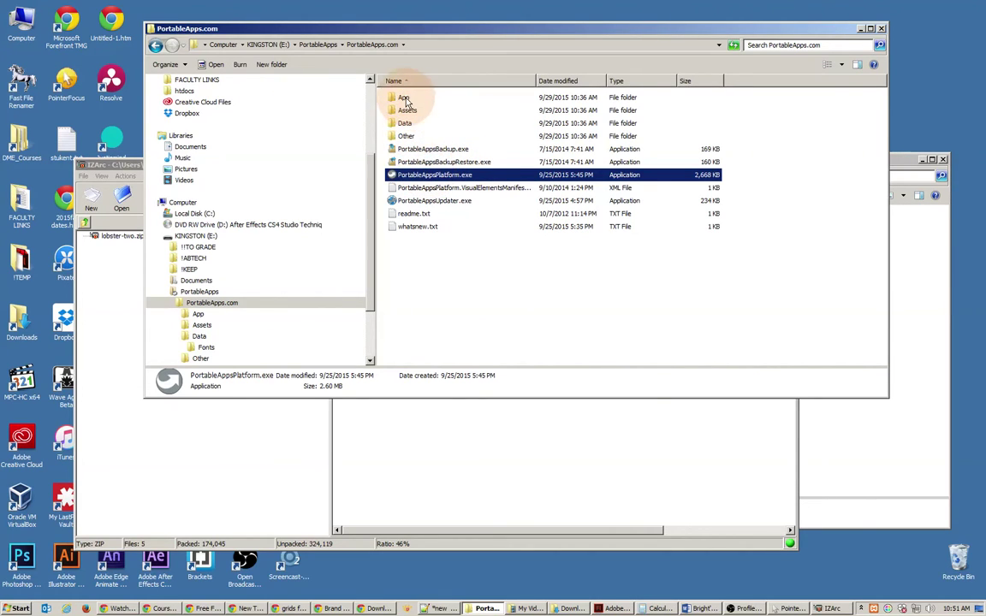
click(405, 123)
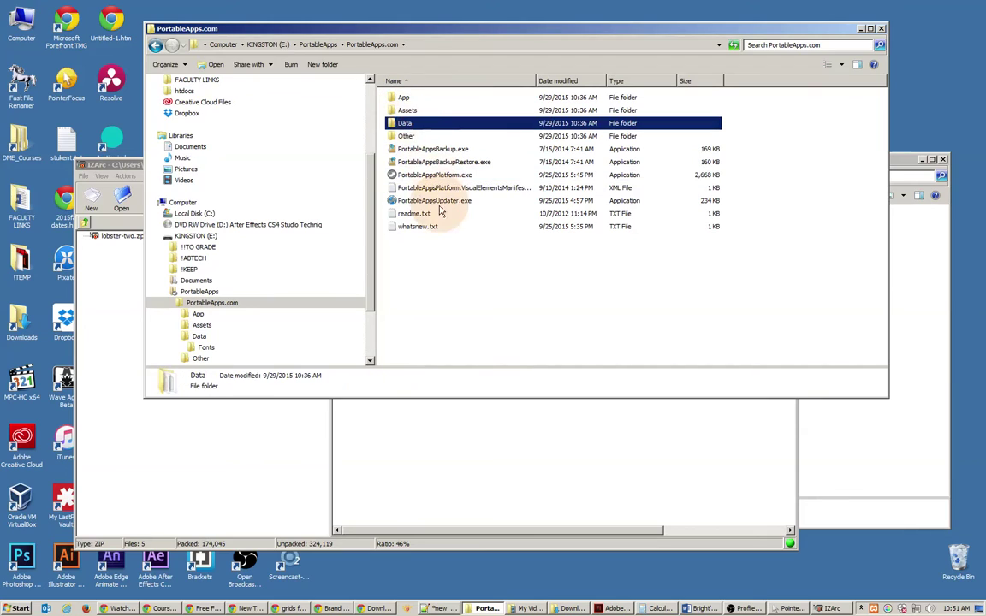
double_click(407, 125)
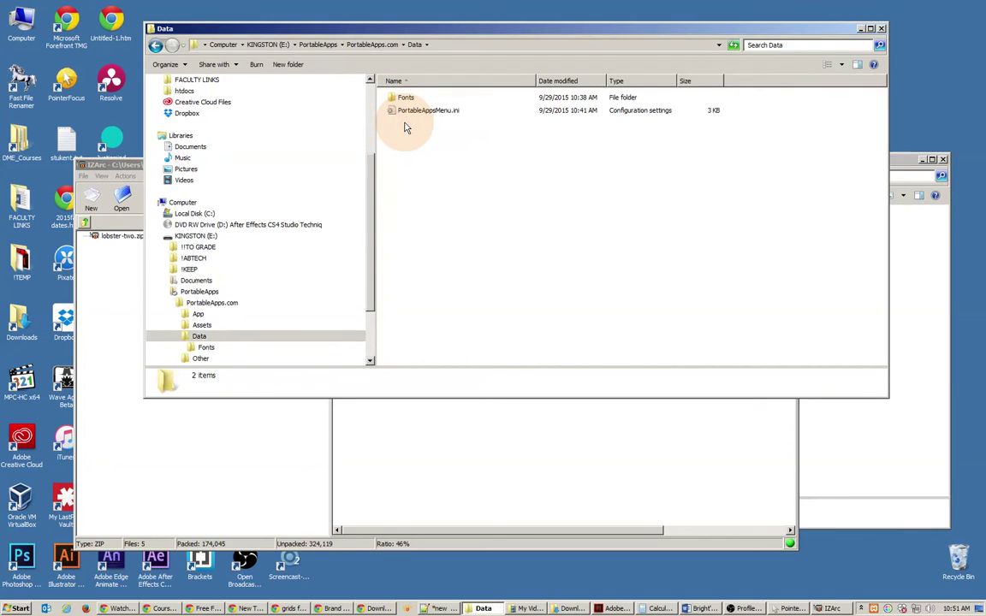
click(402, 98)
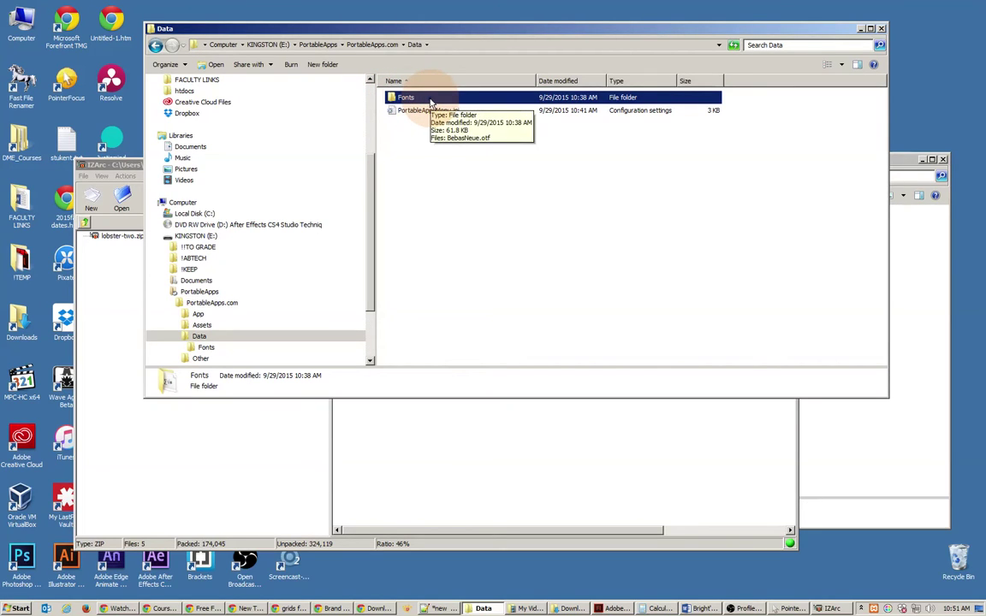
double_click(401, 98)
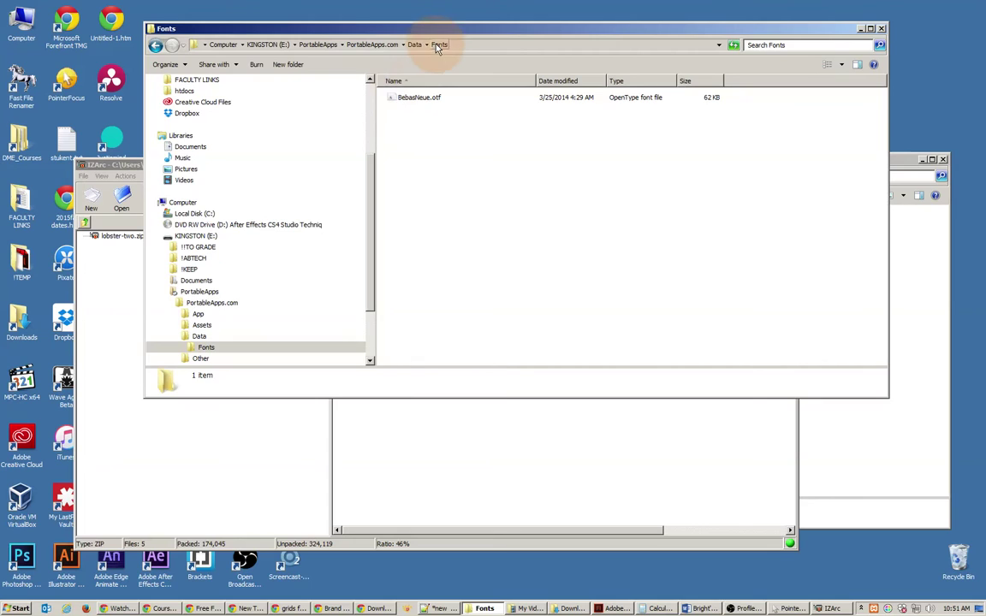
drag(442, 29, 496, 51)
click(526, 501)
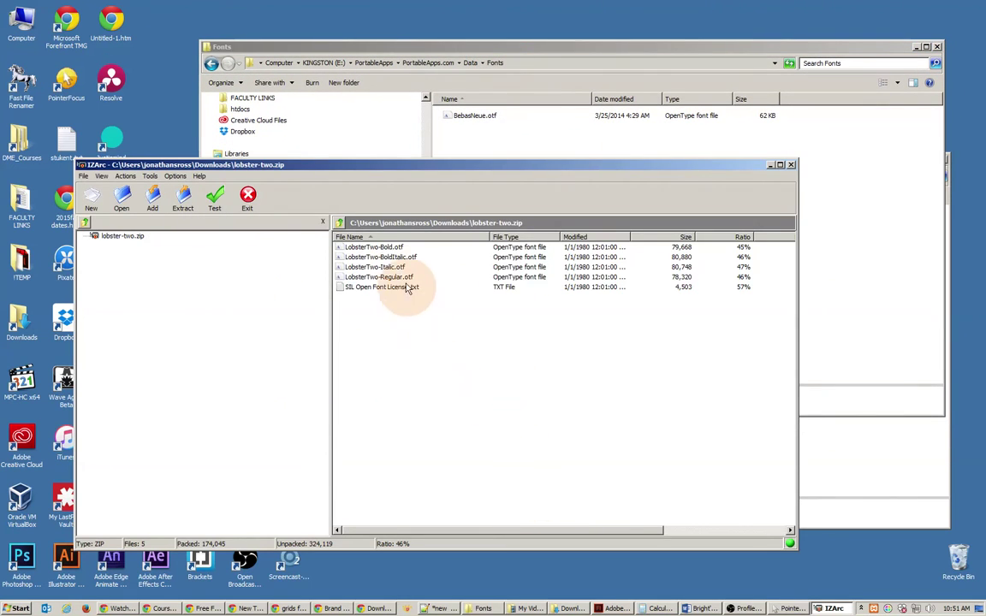
Step: Copy the four LobsterTwo .otf fonts from the archive into the Fonts folder
click(376, 276)
shift+click(368, 248)
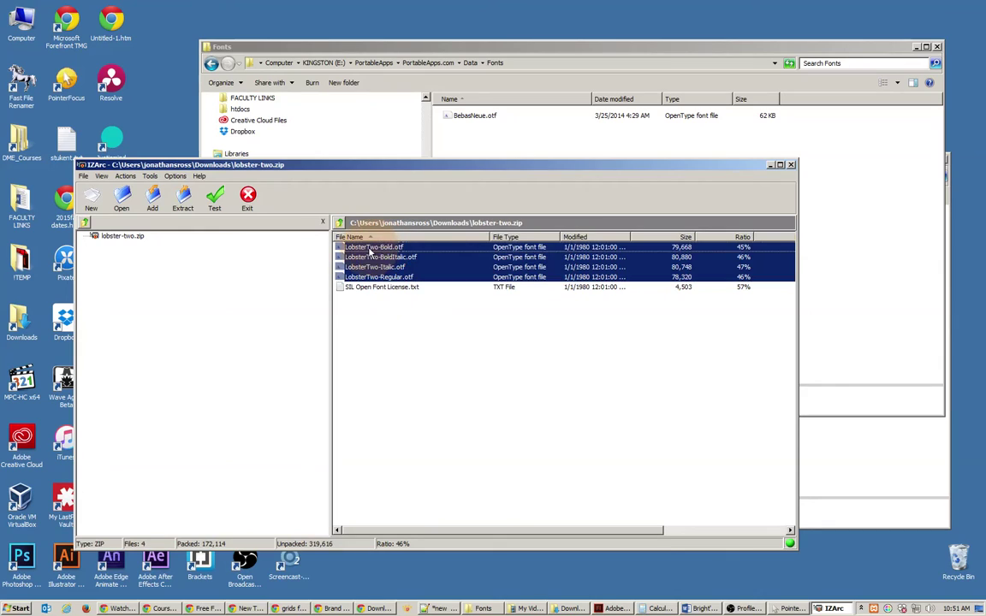
drag(359, 249, 463, 146)
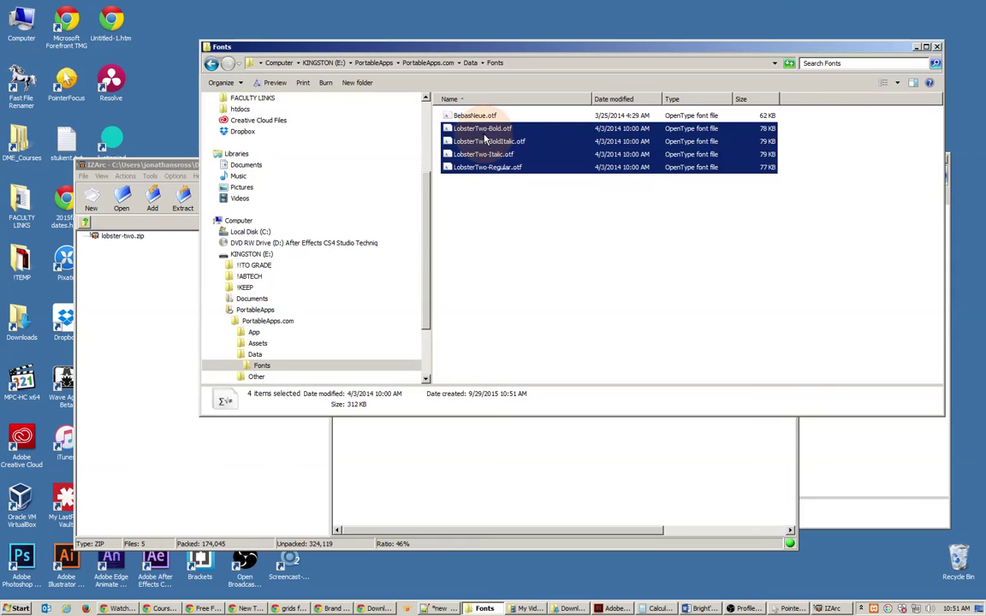
click(505, 205)
Step: Preview LobsterTwo-Bold, then close the font preview window
double_click(485, 129)
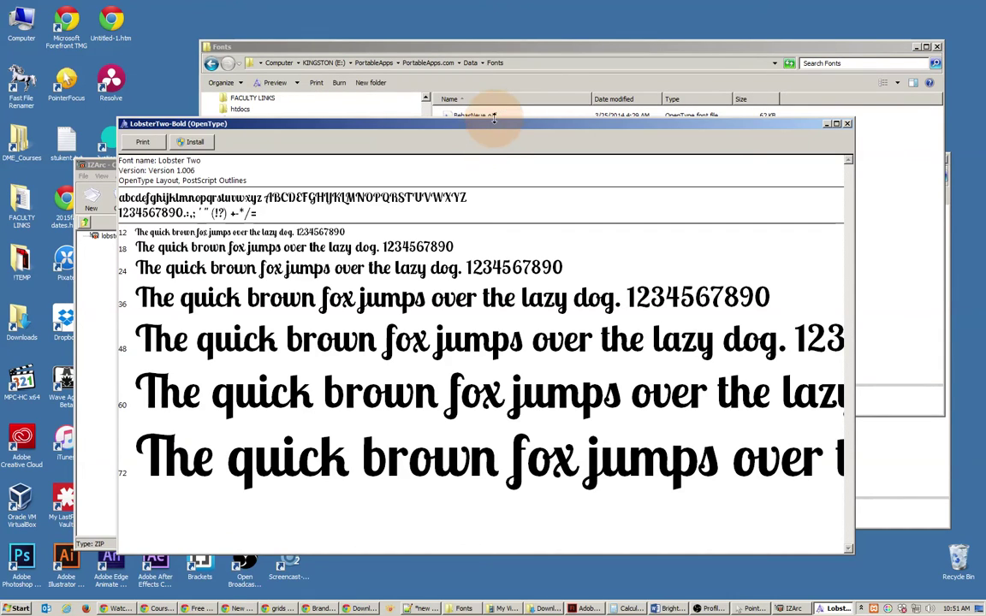
drag(494, 126, 502, 94)
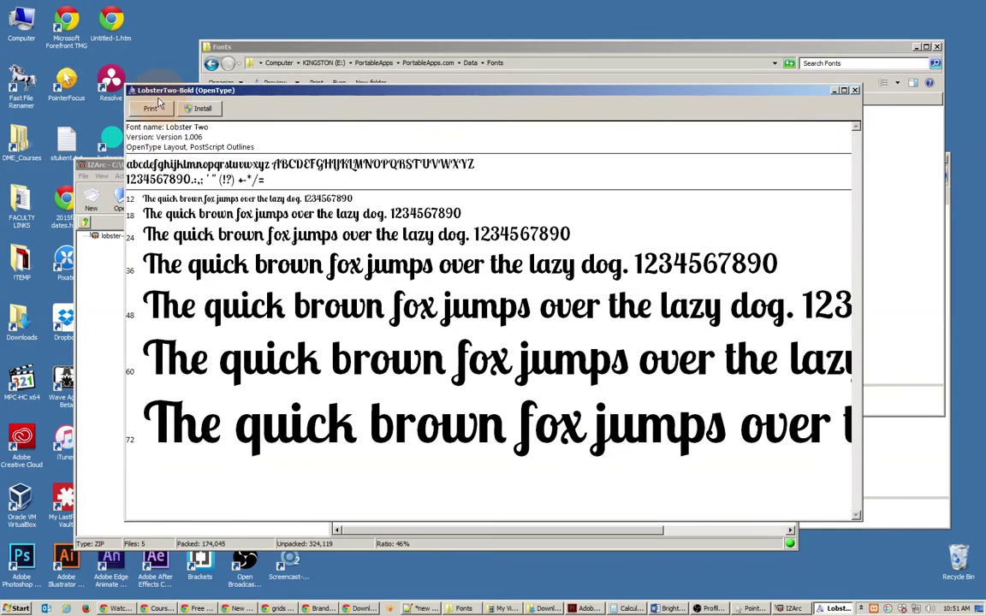
click(854, 91)
click(602, 237)
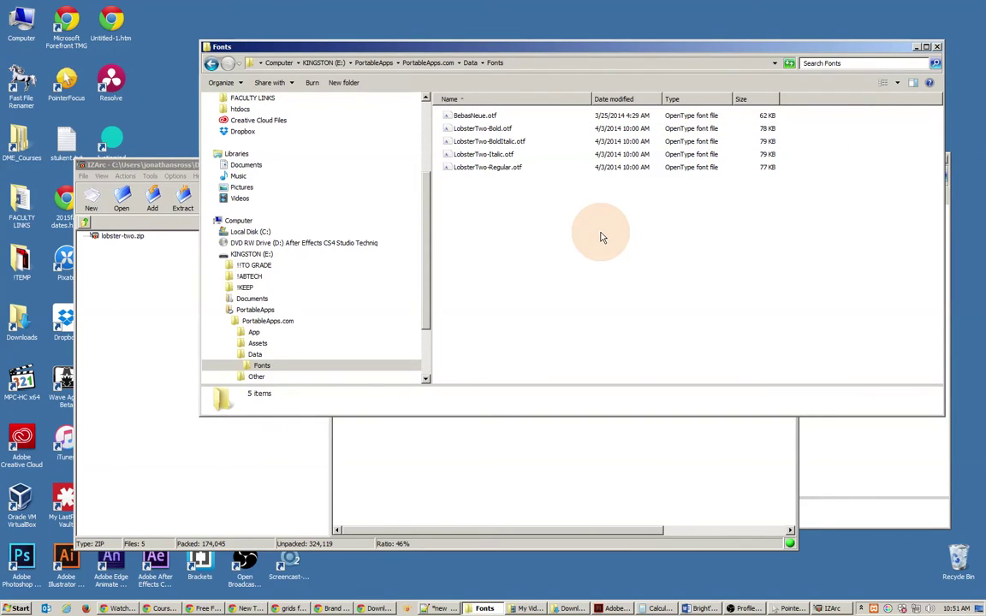
Step: From the KINGSTON (E:) root, launch Start.exe and dismiss the About window
click(375, 63)
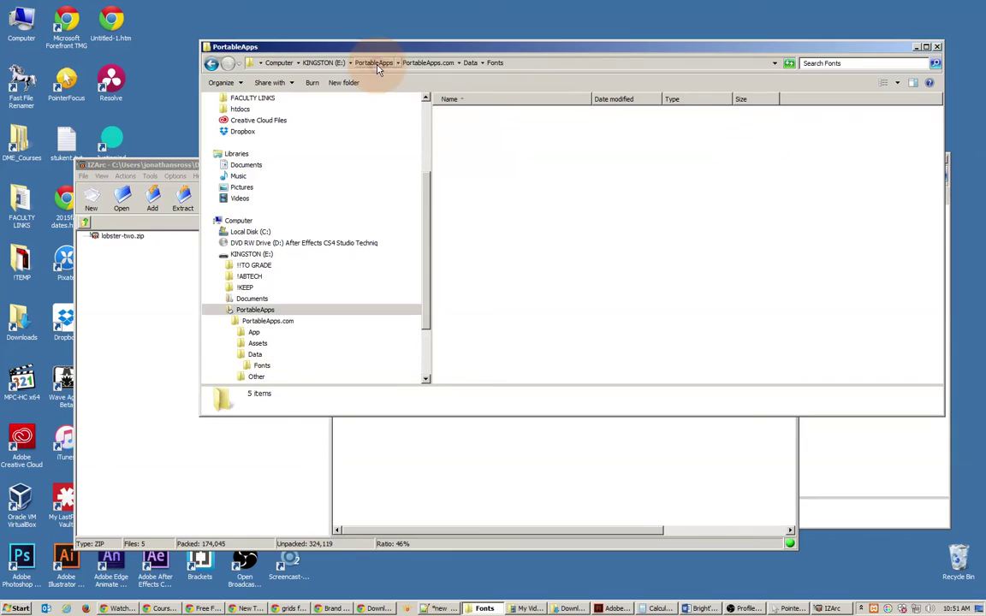
click(325, 62)
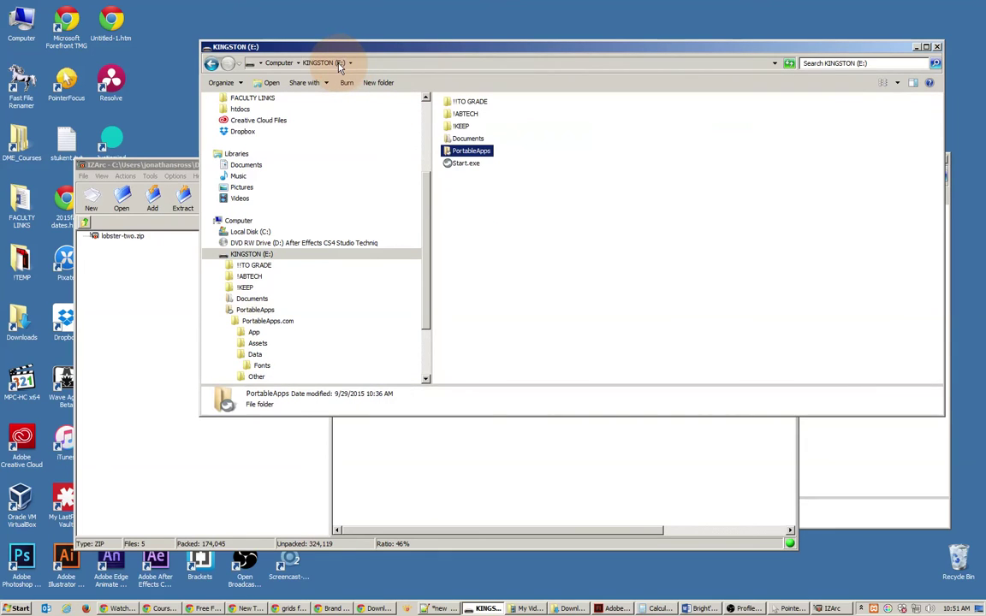
click(459, 166)
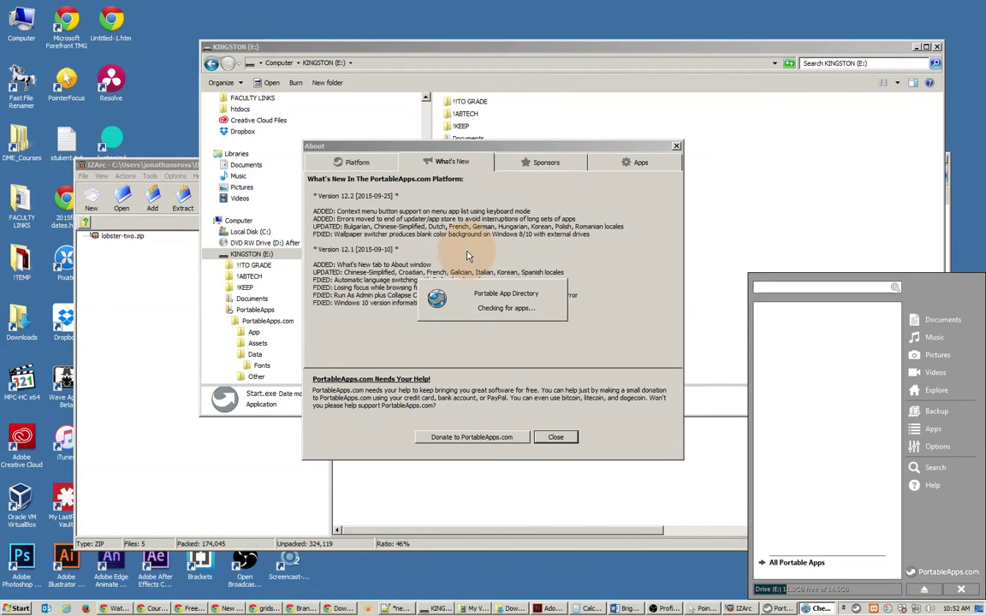
click(546, 438)
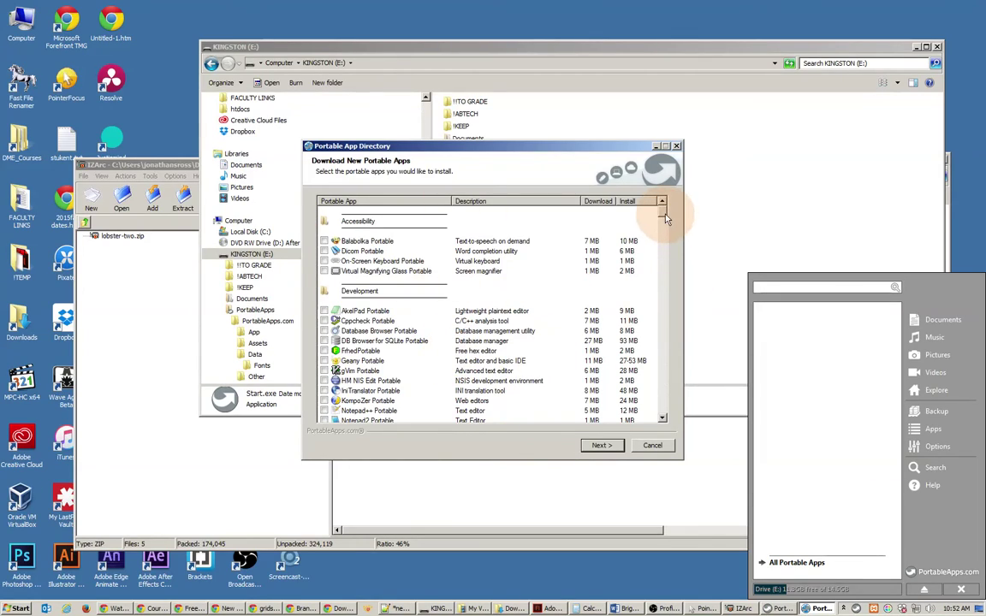
Step: Scroll through the Portable App Directory list and cancel without installing anything
scroll(672, 265, down, 20)
drag(689, 374, 665, 221)
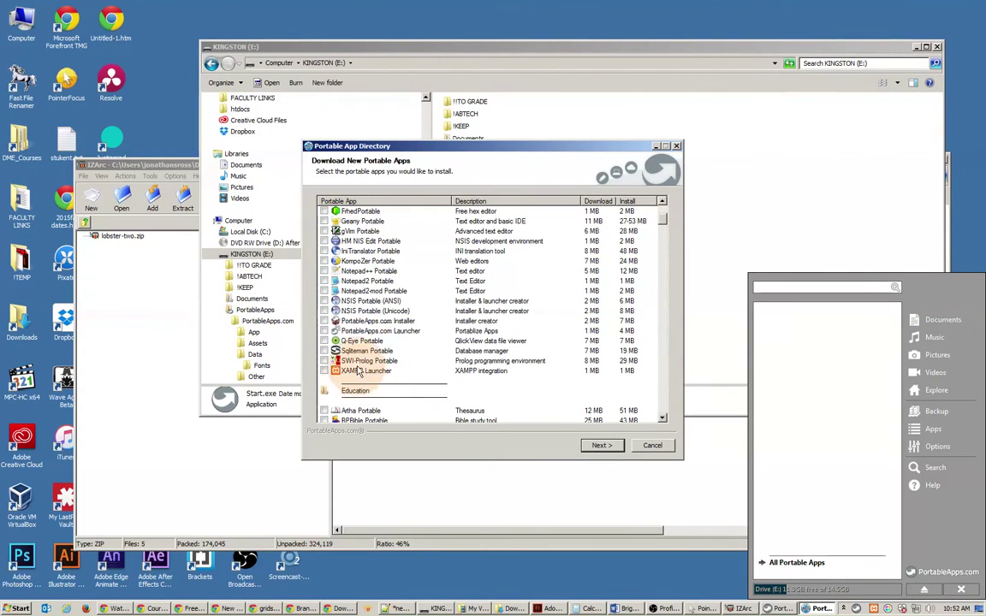
scroll(360, 368, down, 2)
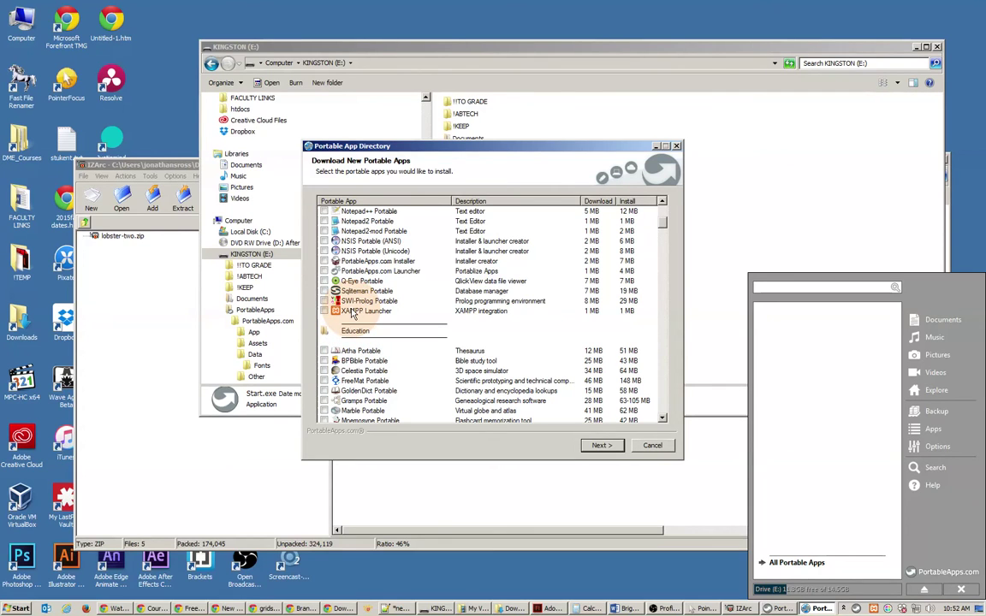
scroll(385, 317, down, 4)
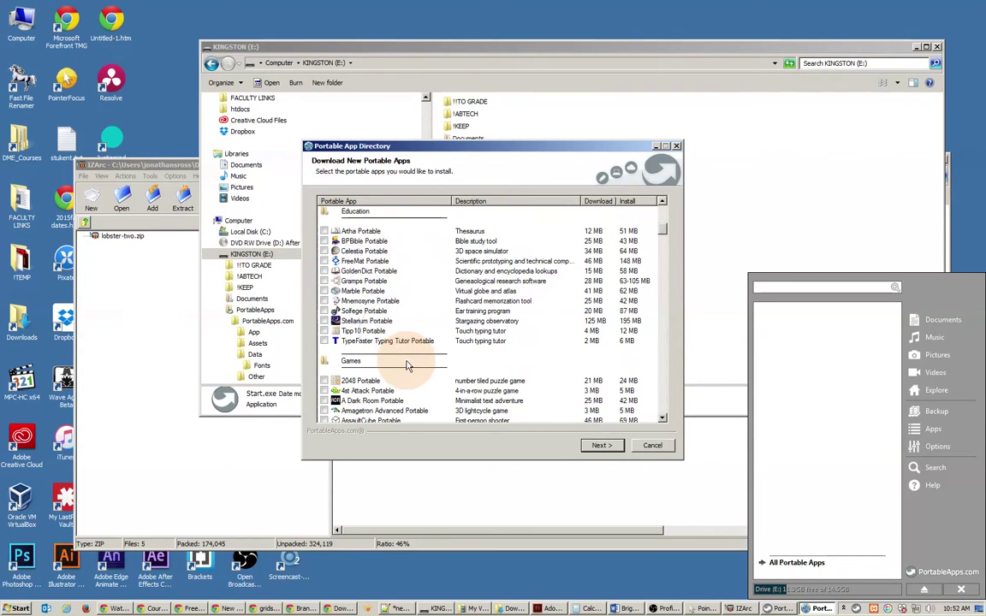
scroll(407, 365, up, 8)
scroll(409, 368, down, 3)
scroll(410, 370, down, 10)
scroll(412, 373, down, 12)
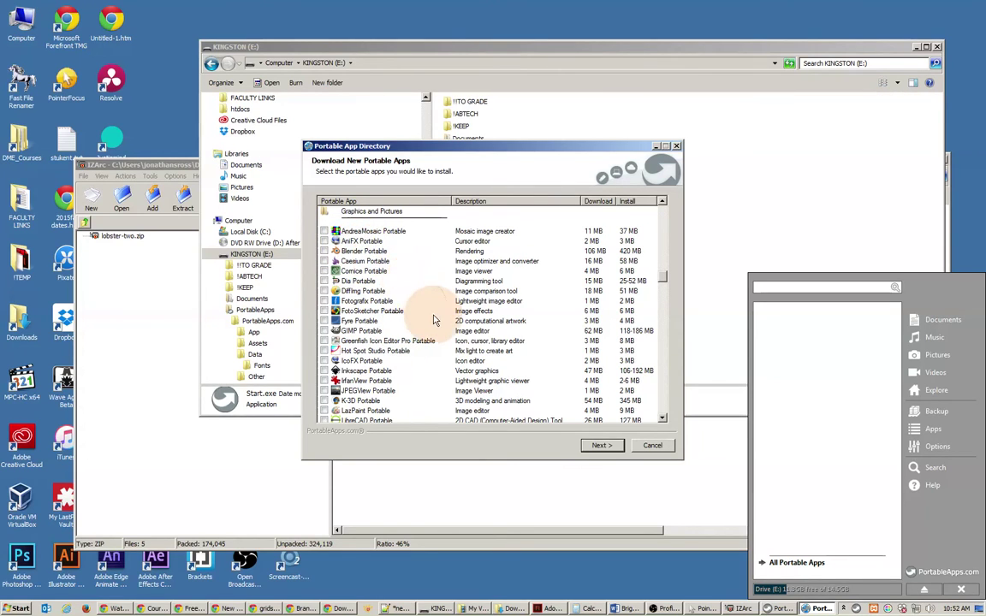
scroll(432, 358, down, 3)
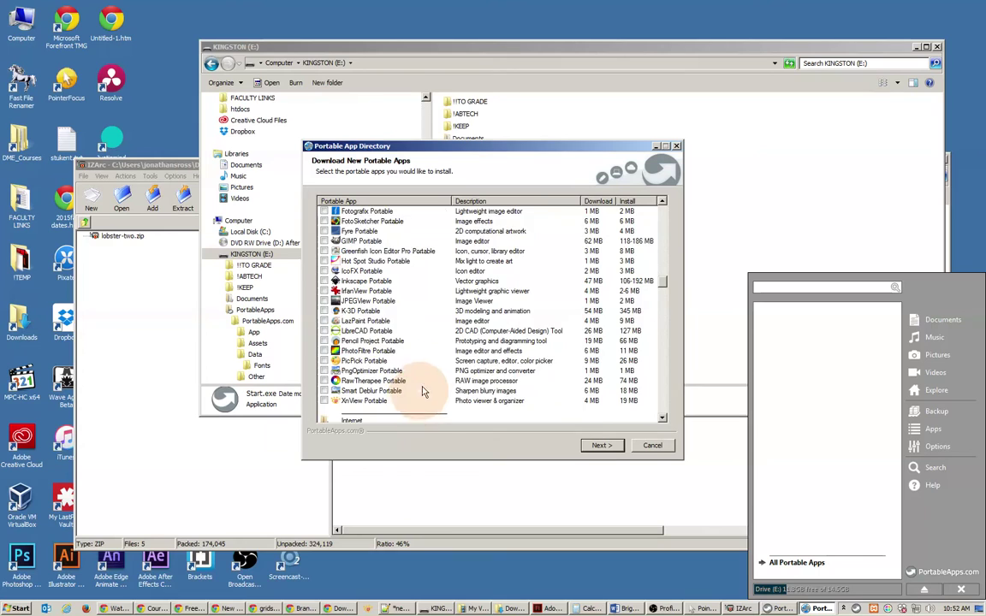
scroll(423, 385, down, 4)
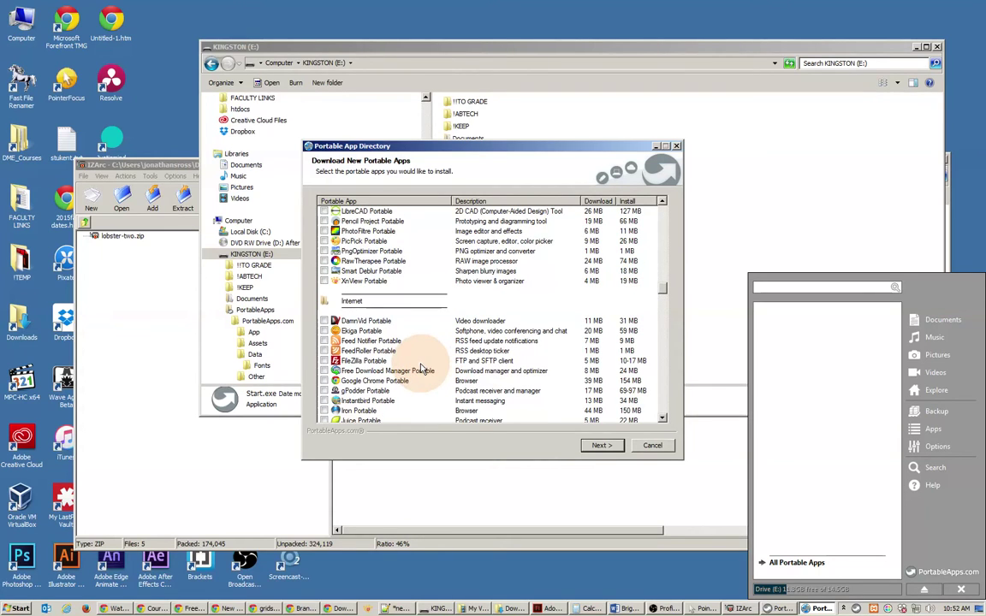
click(653, 445)
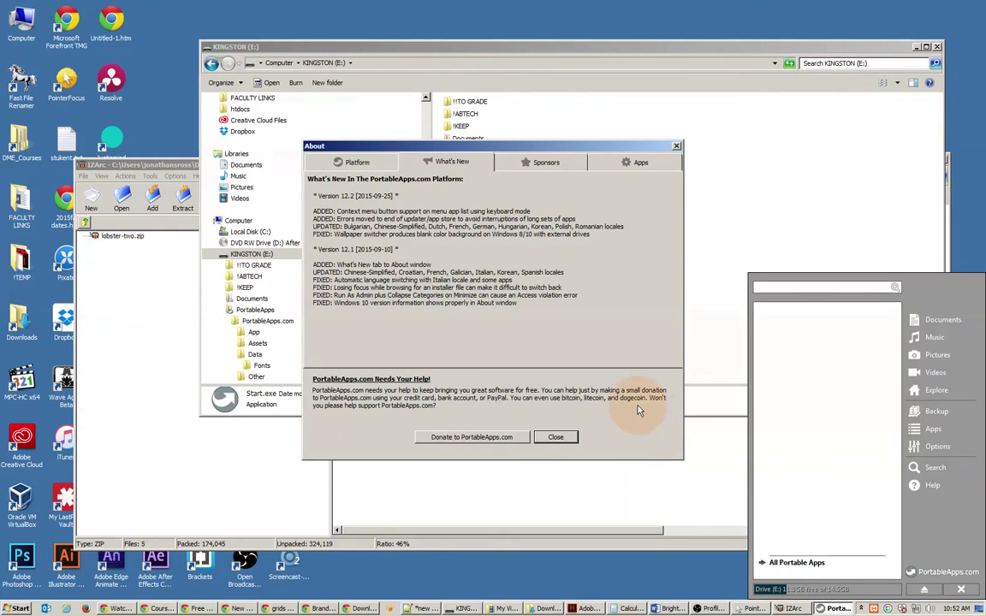
Step: Close the About window and open the drive's Documents folder from the PortableApps menu
click(556, 439)
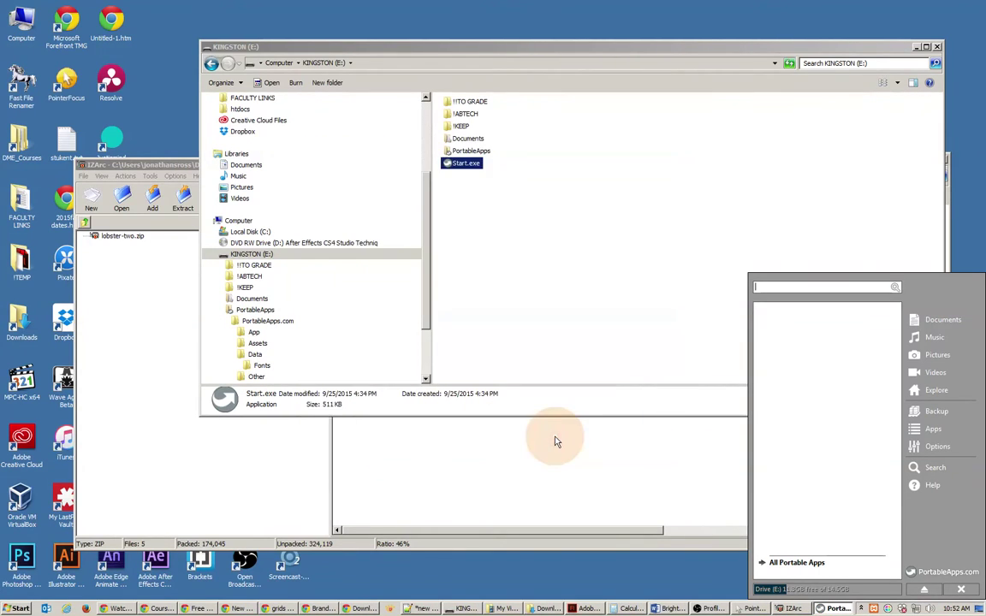
click(935, 322)
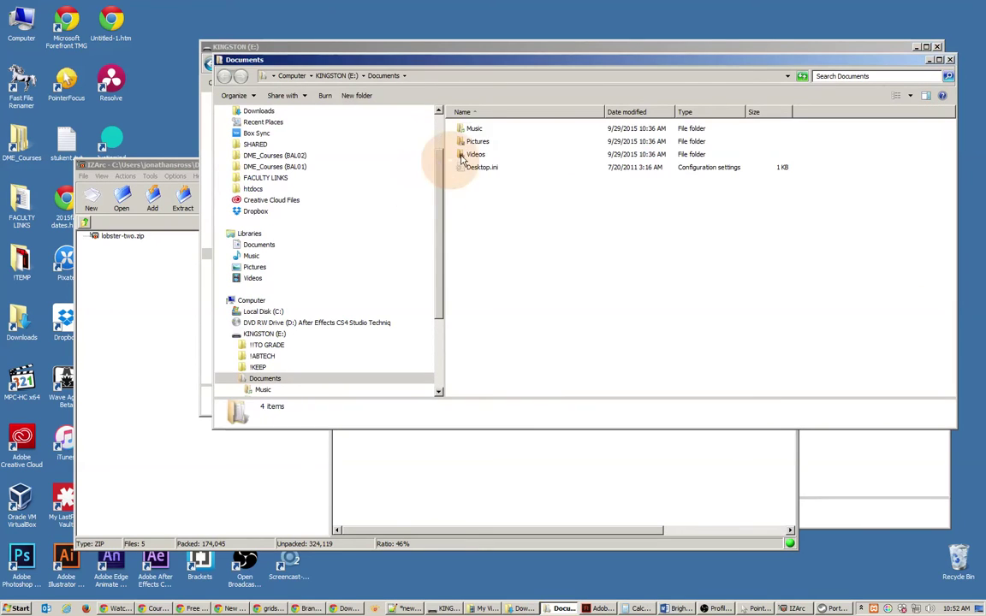
click(318, 76)
double_click(477, 151)
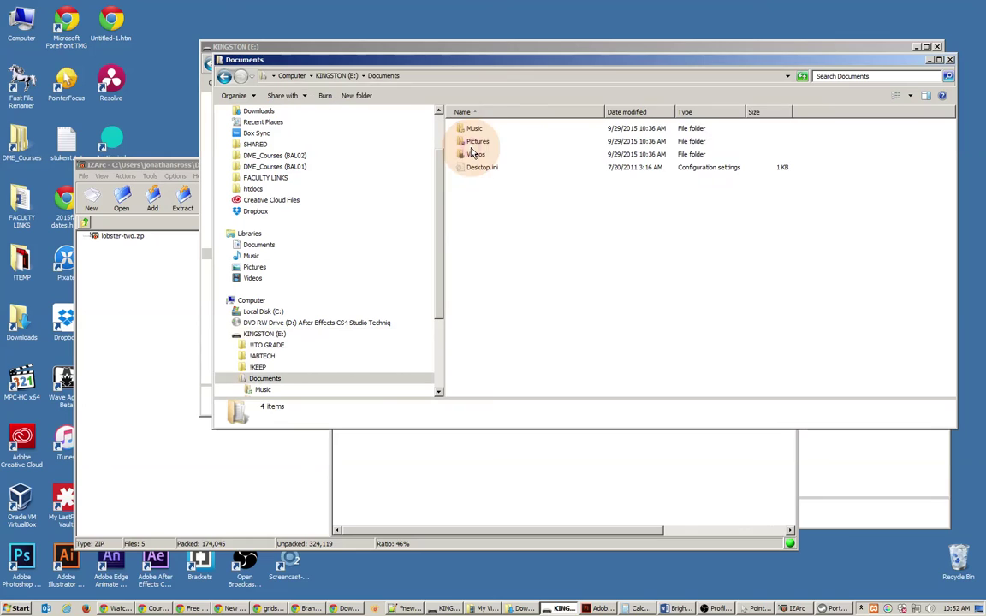
Step: Look over the Music, Pictures and Videos folders, then close the Documents window
click(484, 128)
click(478, 142)
click(478, 155)
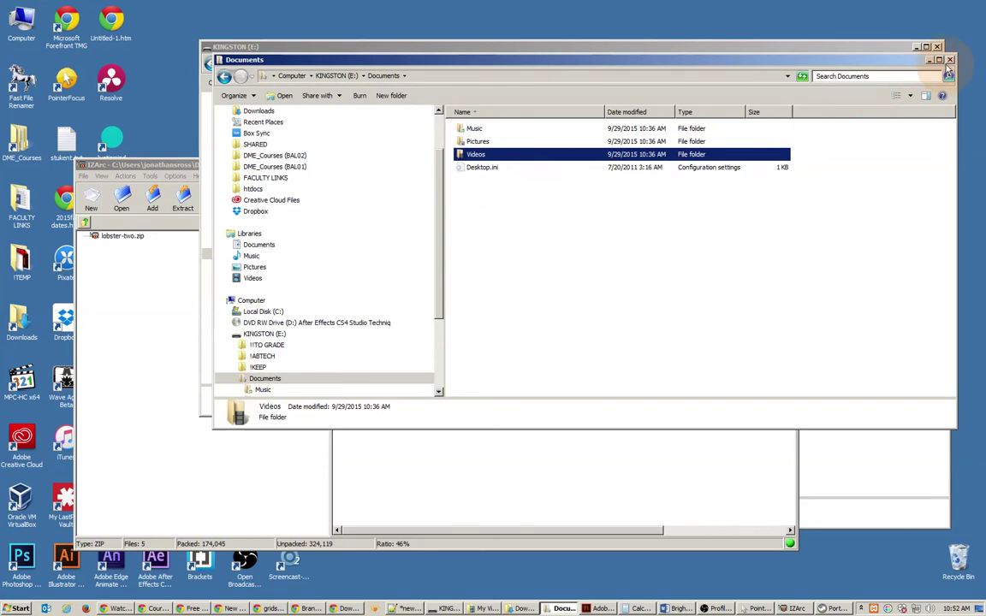
click(844, 46)
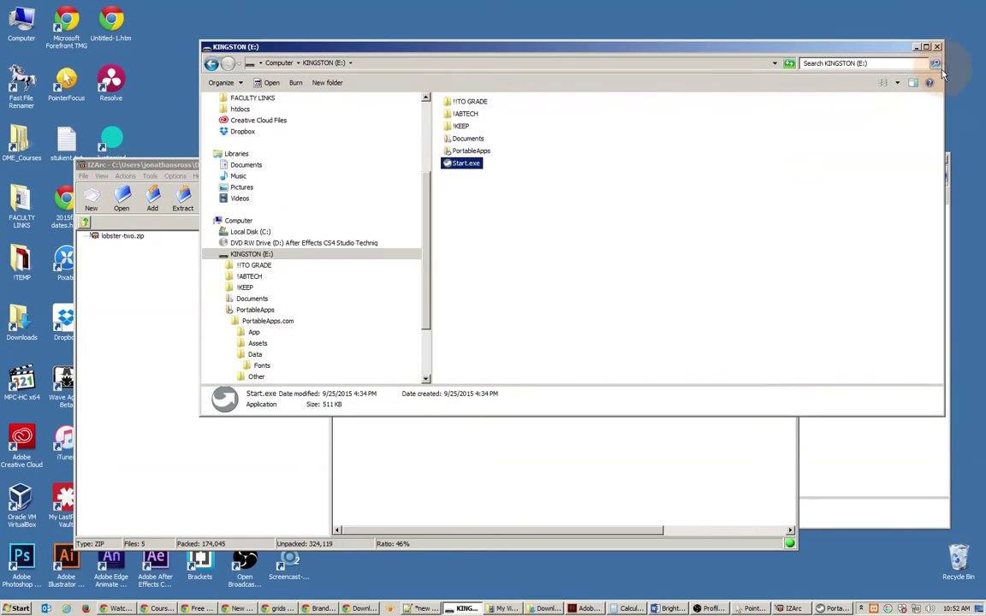
Step: Reopen PortableApps > PortableApps.com > Data > Fonts in Explorer, then switch to Flash
click(835, 608)
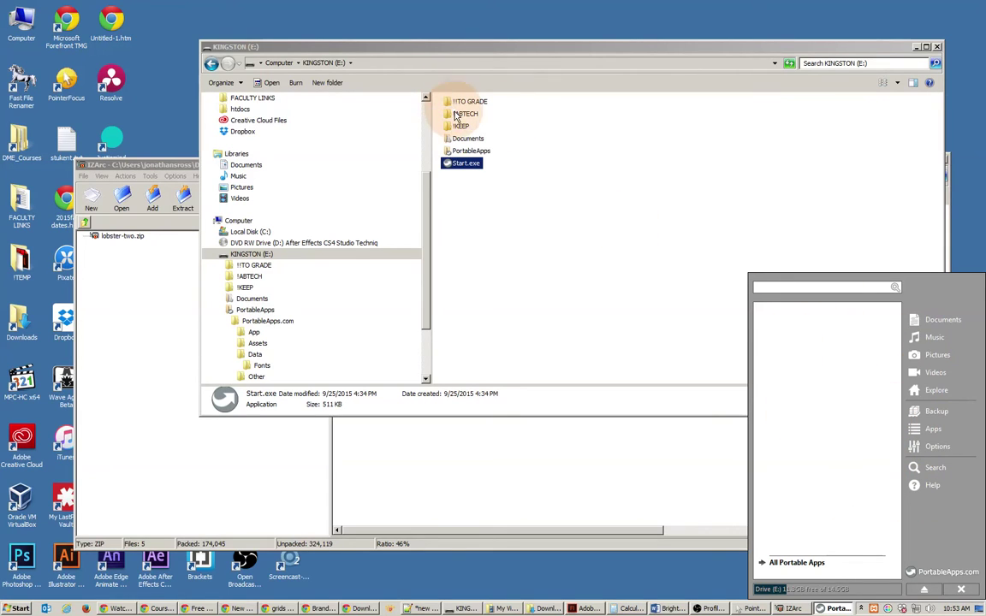
double_click(467, 151)
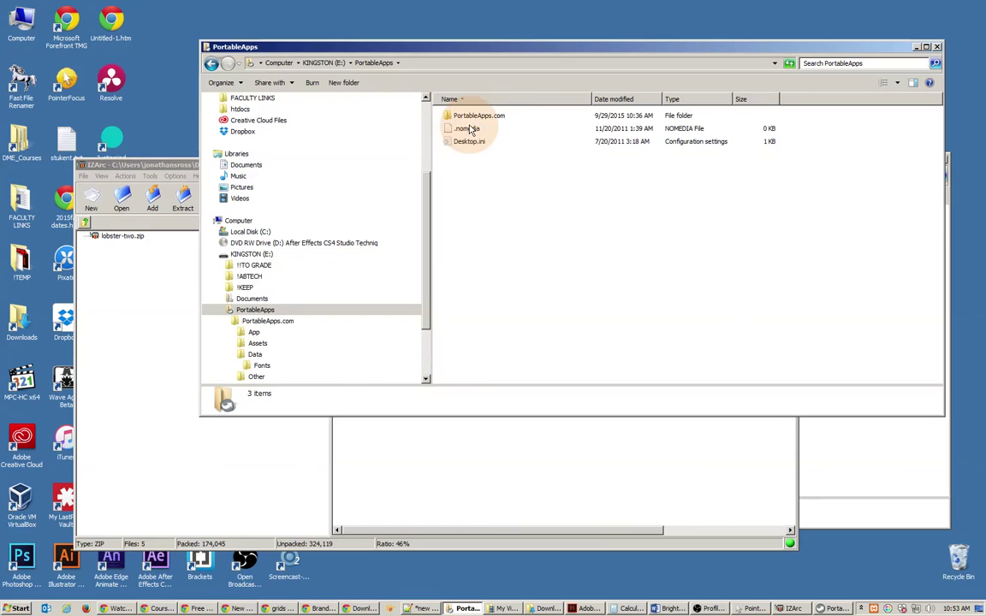
double_click(470, 115)
double_click(461, 142)
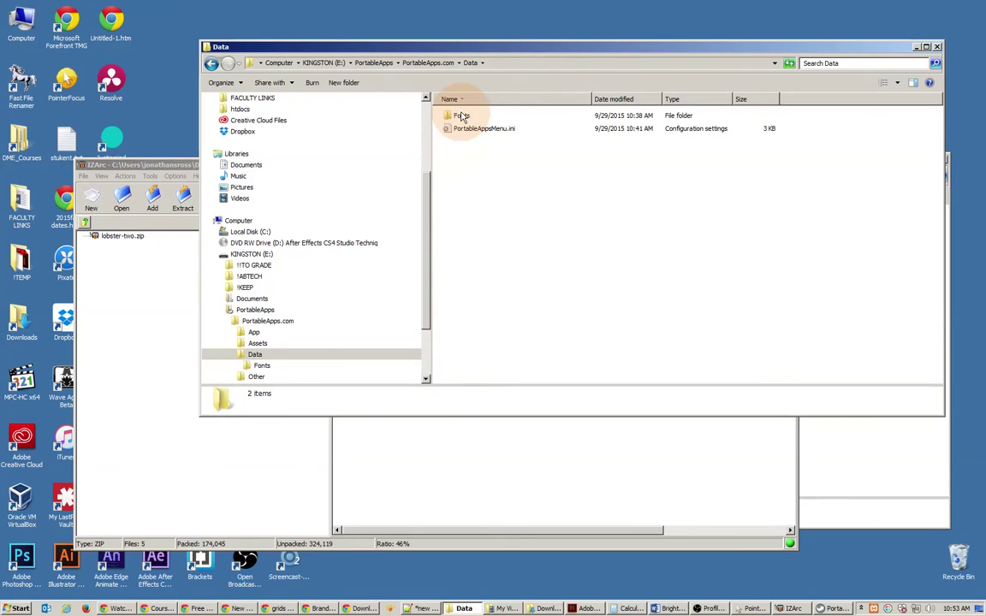
double_click(462, 115)
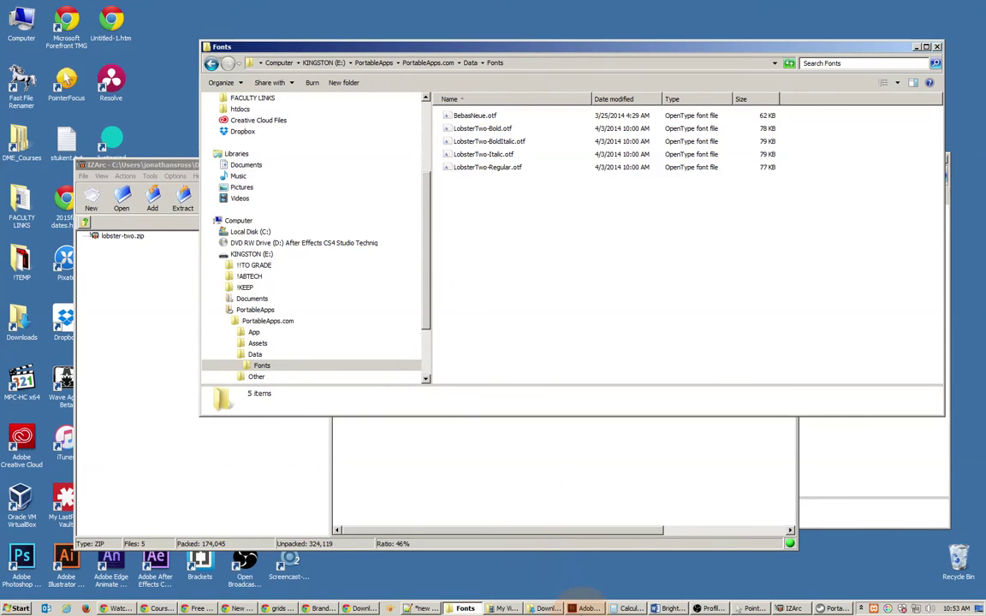
click(583, 609)
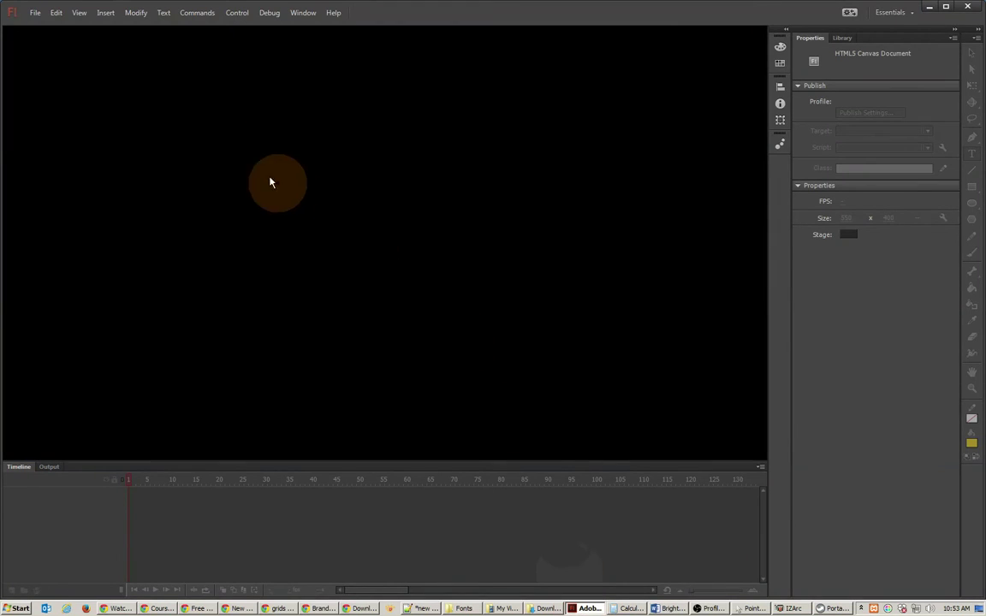
Step: Create a new HTML5 Canvas document
click(41, 15)
click(44, 28)
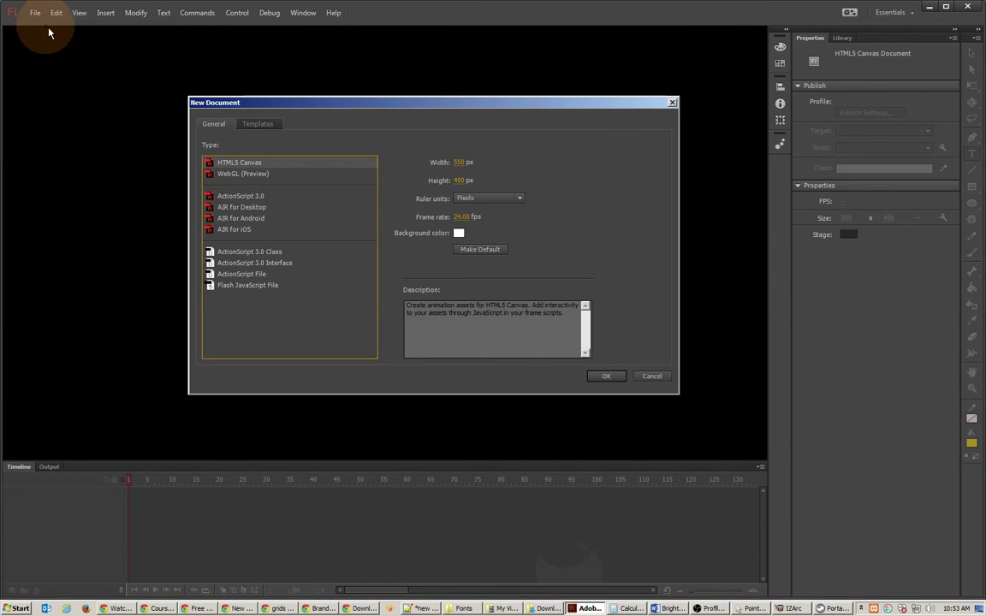
click(606, 378)
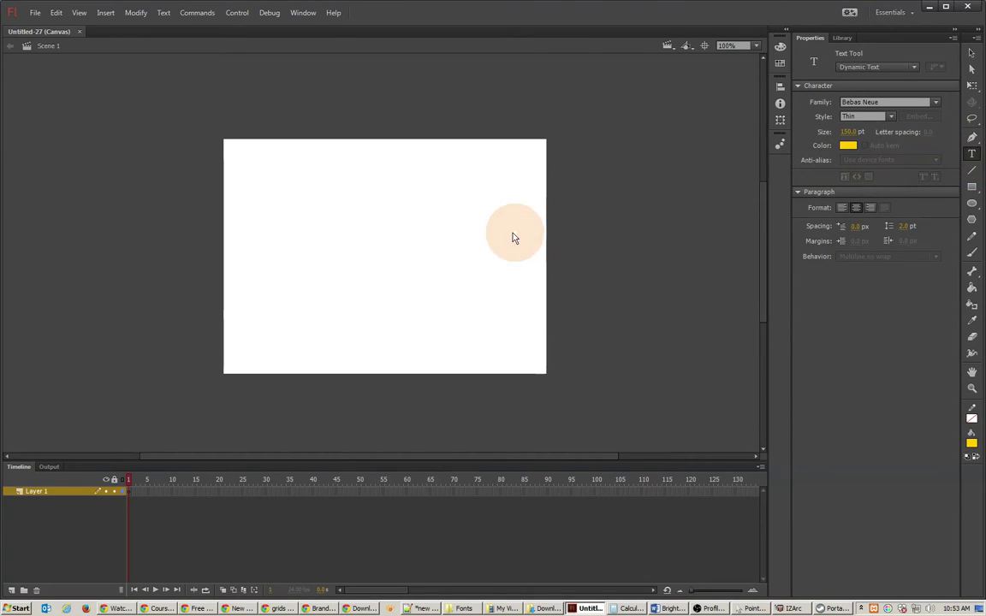
Step: Add a text box on the stage reading 'TEST', fixing the misordered letters
click(280, 213)
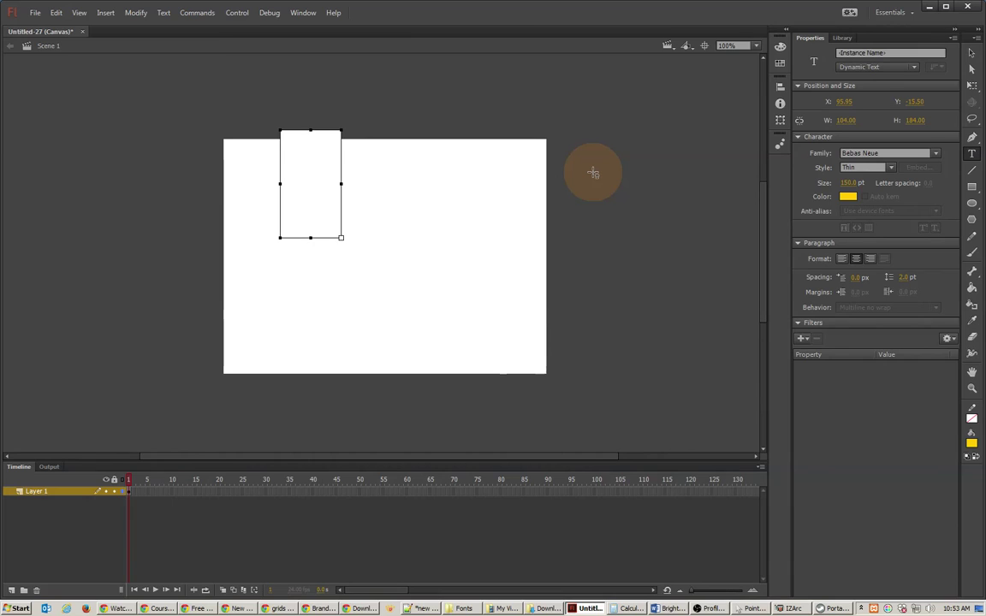
text(TET)
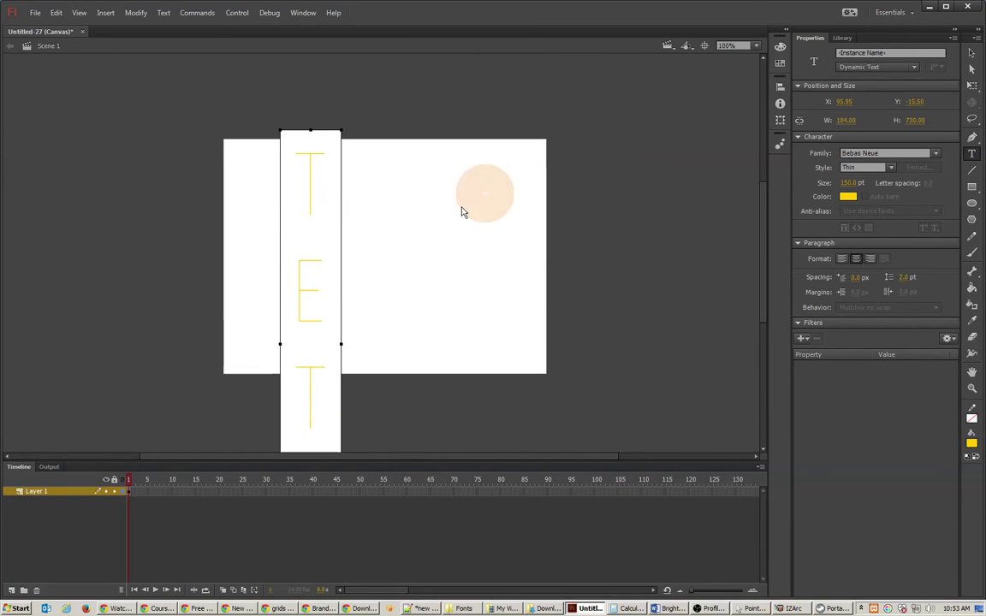
drag(341, 131, 509, 147)
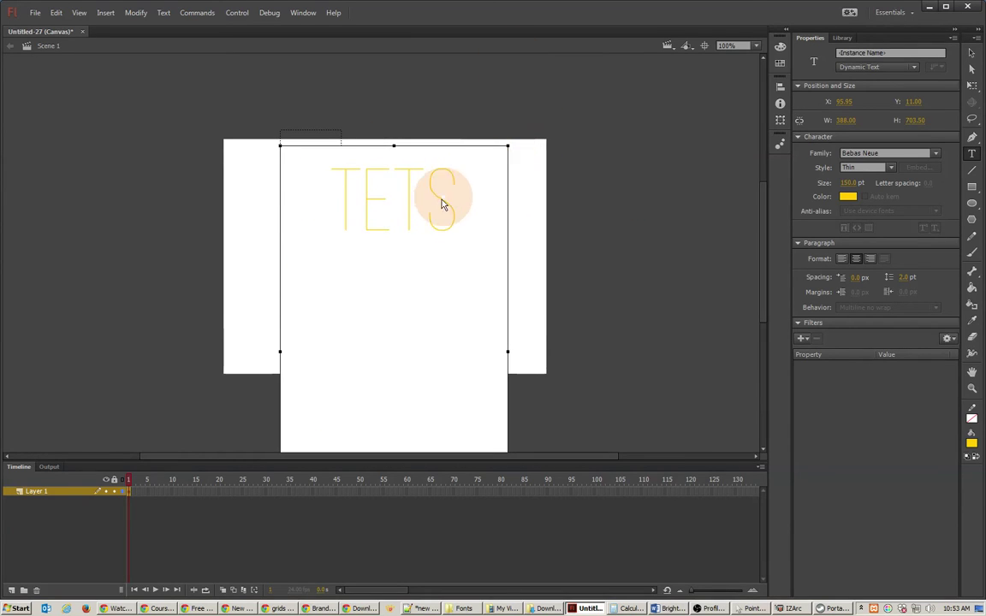
drag(395, 187, 209, 198)
text(ST)
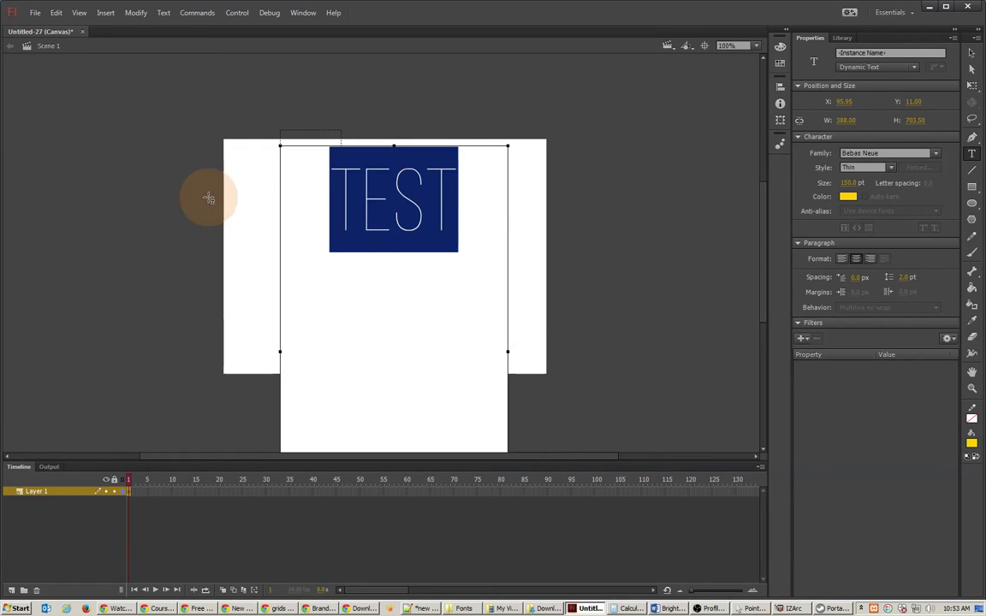
Step: Set the TEST text's font family to Lobster Two
click(894, 153)
text(Lobster Two)
key(Return)
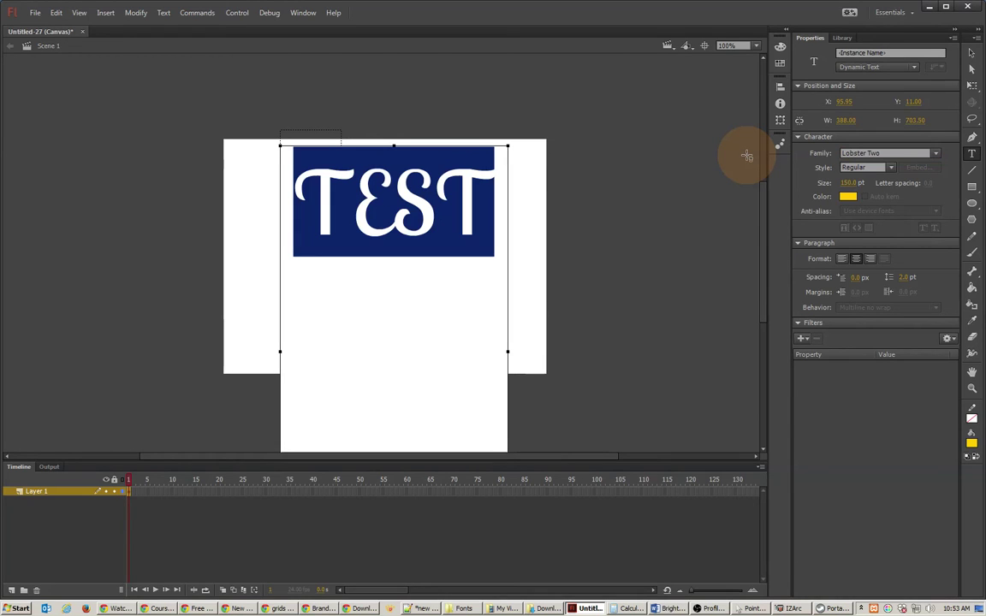
click(529, 228)
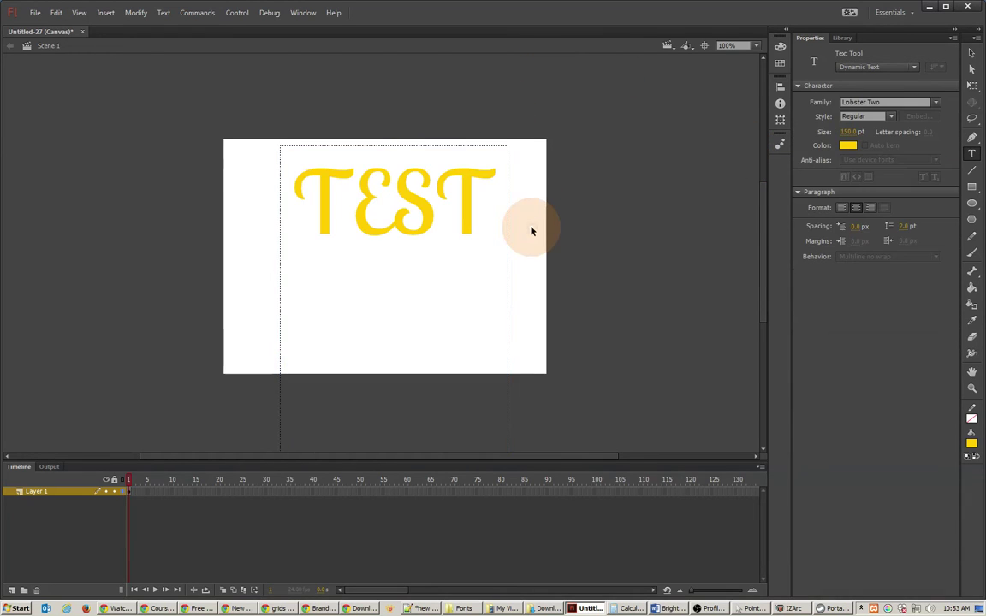
Step: Save the document as Untitled-27.fla in TEMP, then close its tab
click(35, 13)
click(48, 116)
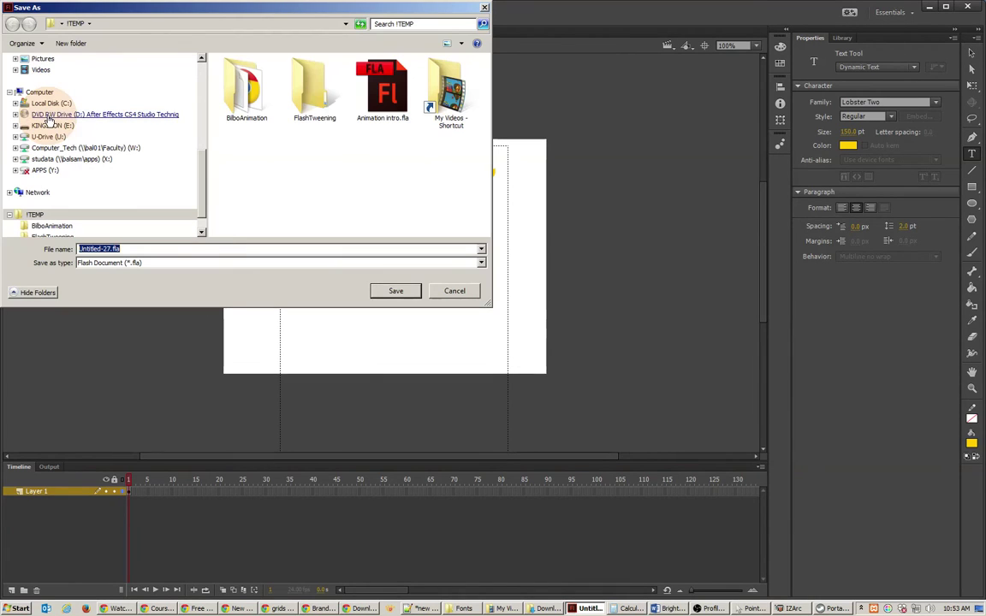
click(325, 225)
click(390, 289)
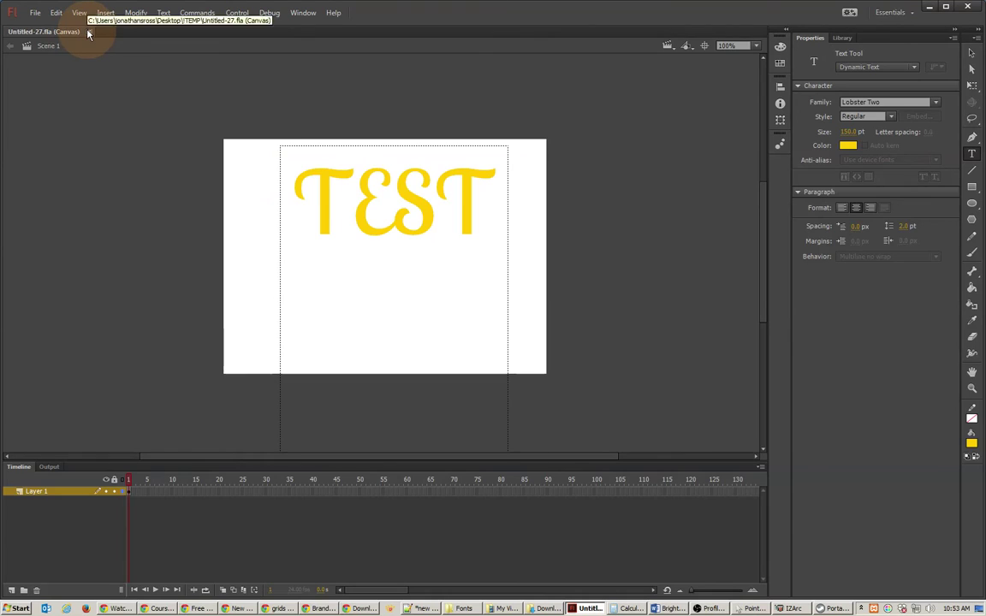
click(89, 32)
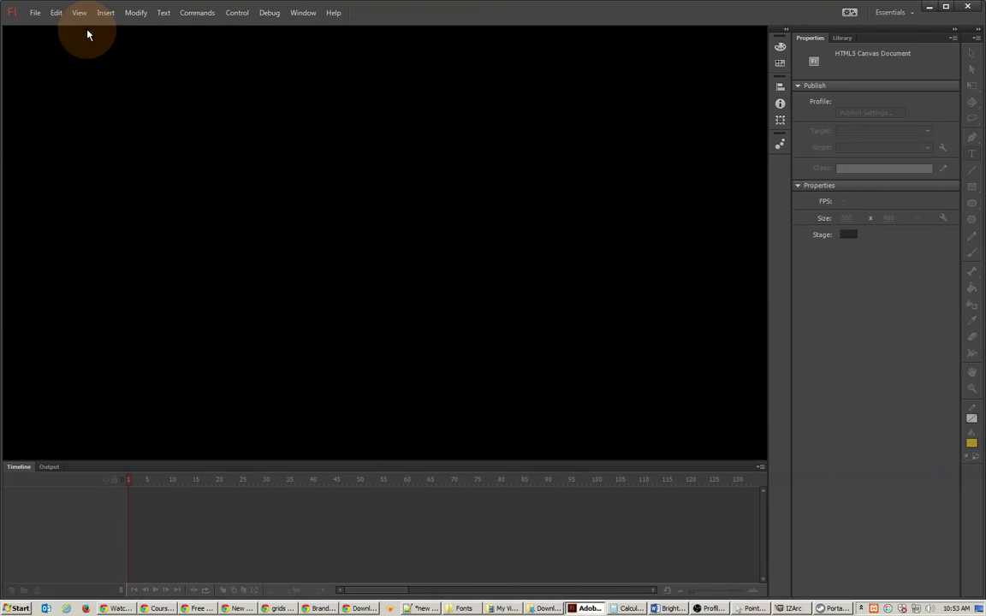
Step: Reopen Untitled-27.fla from the recent files list
click(829, 609)
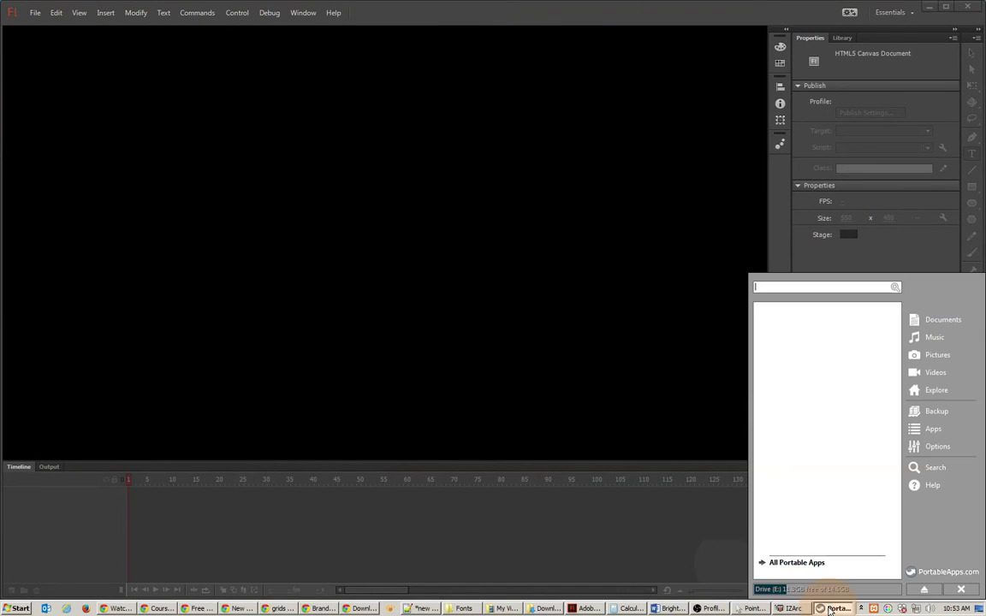
click(970, 591)
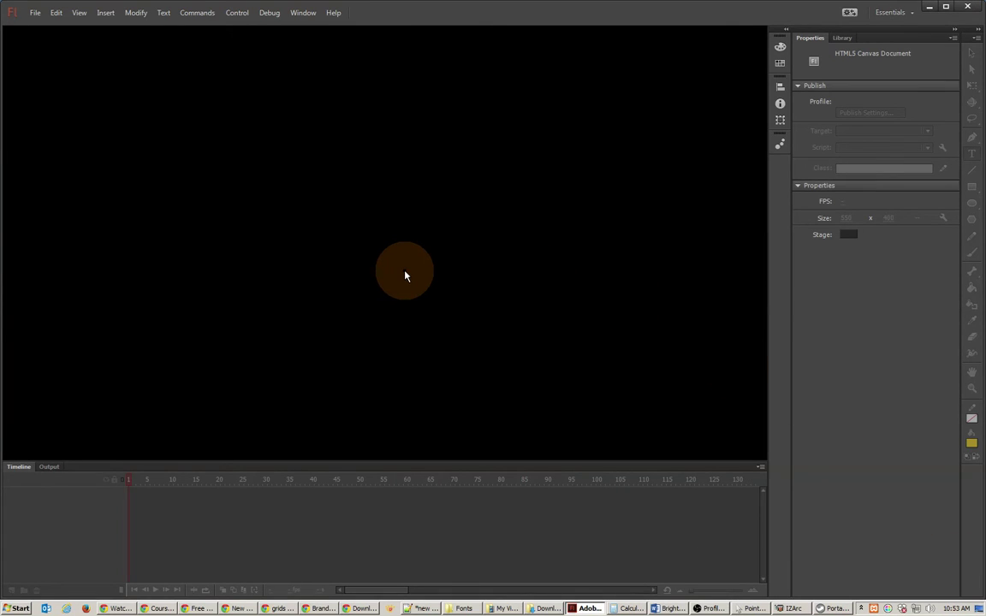
click(34, 13)
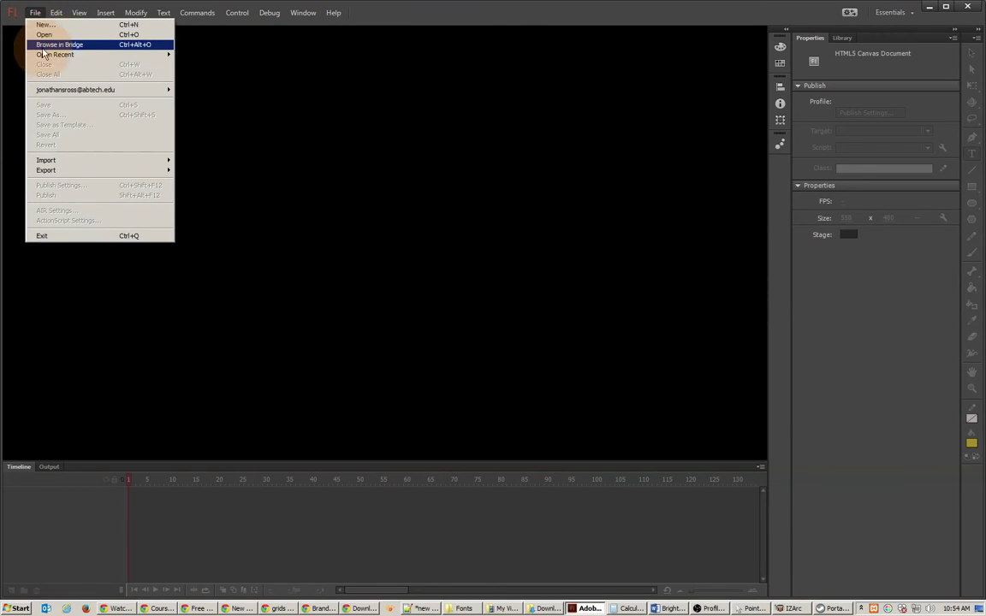
mouse_move(43, 54)
click(244, 56)
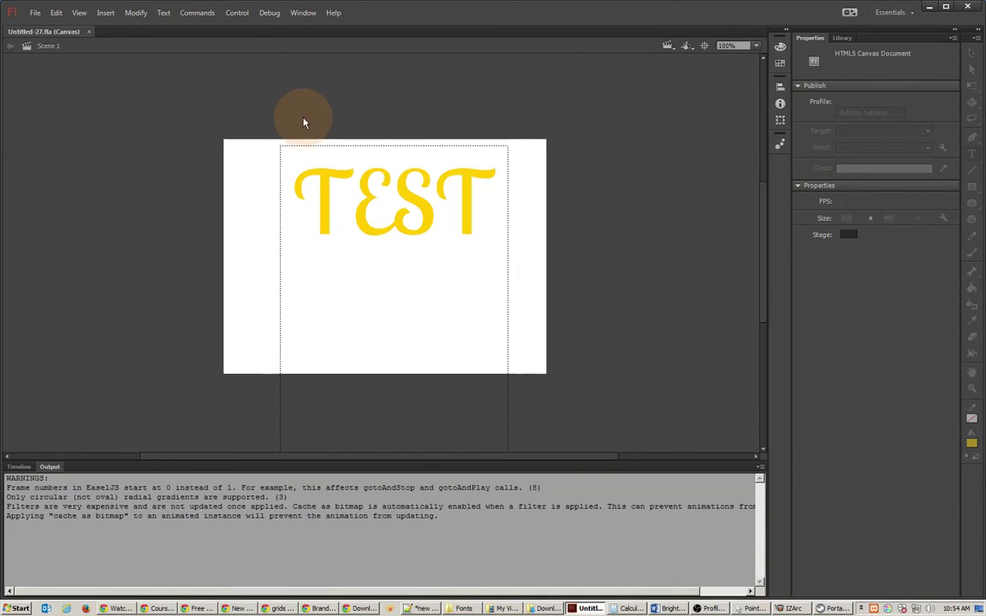
Step: Select the TEST text and confirm its font family is still Lobster Two
key(t)
click(347, 205)
drag(330, 208, 475, 214)
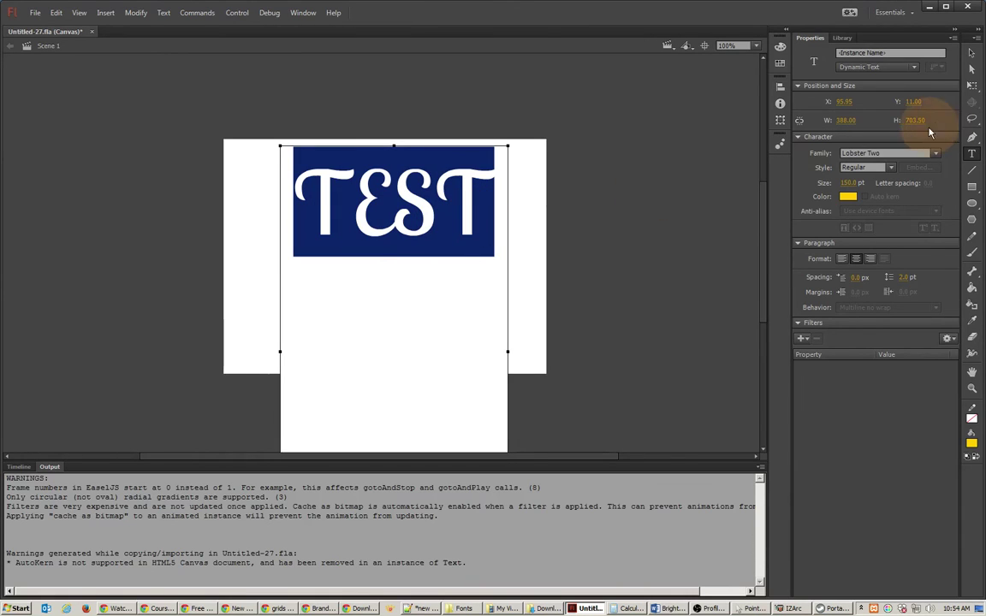
click(849, 153)
click(834, 168)
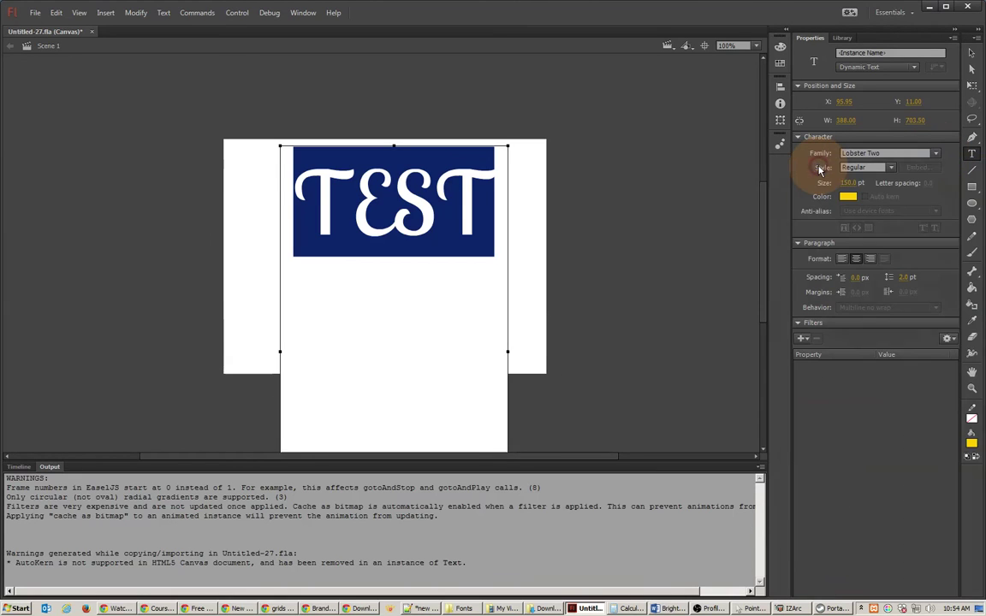
click(479, 200)
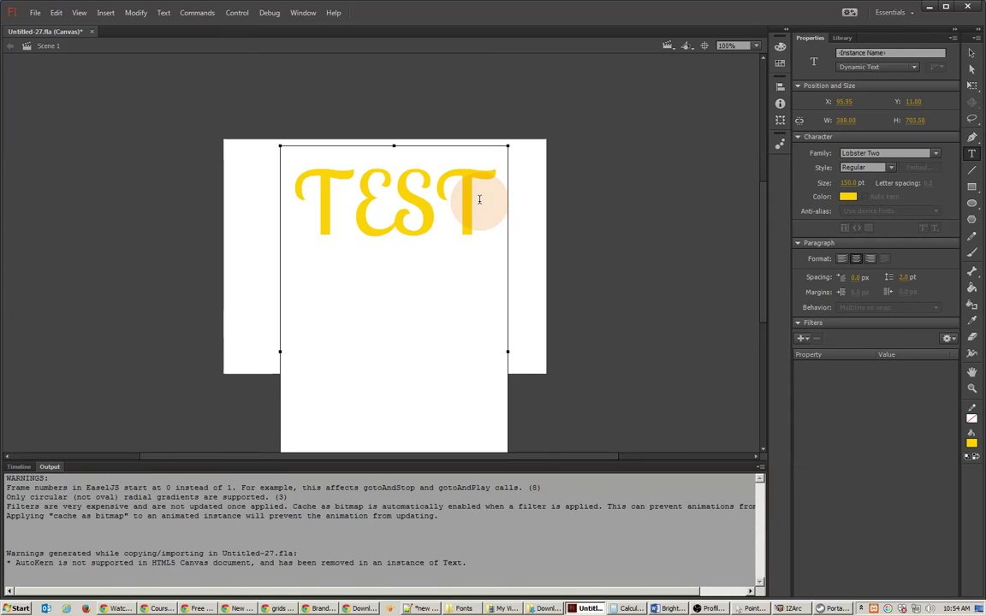
Step: Quit Flash without saving and let the portable apps close on exit
click(871, 10)
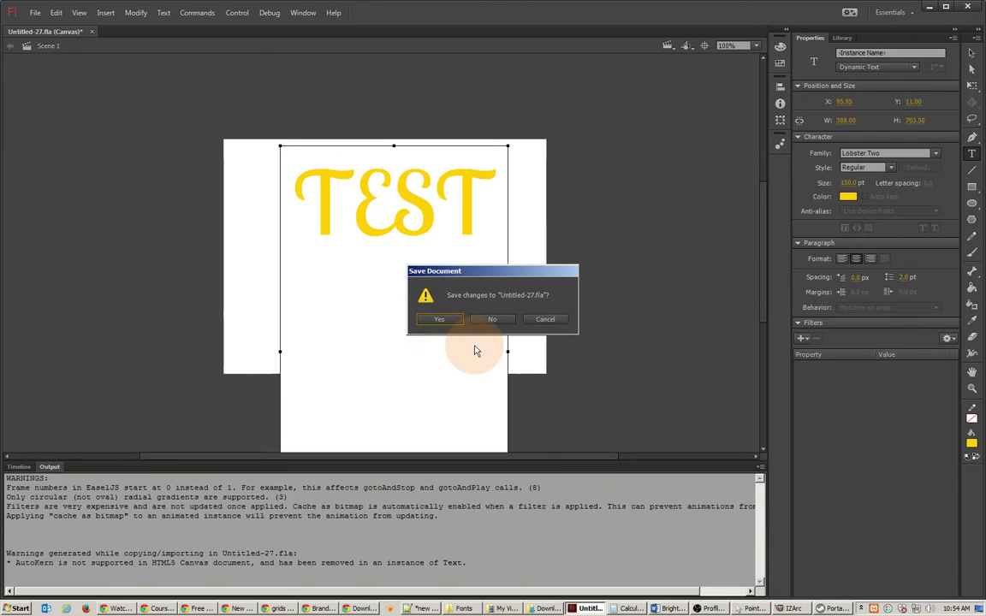
click(492, 319)
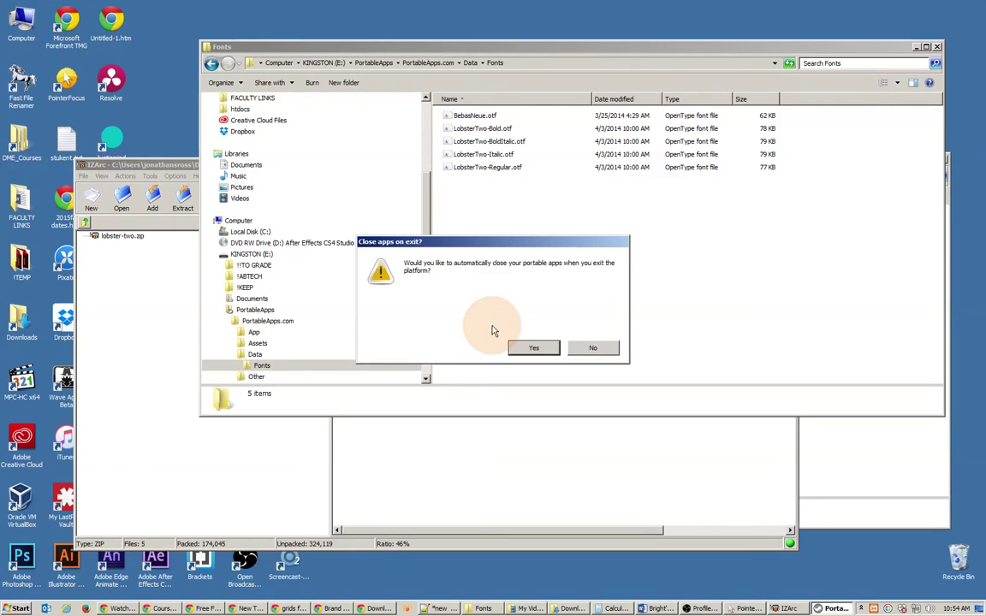
click(531, 348)
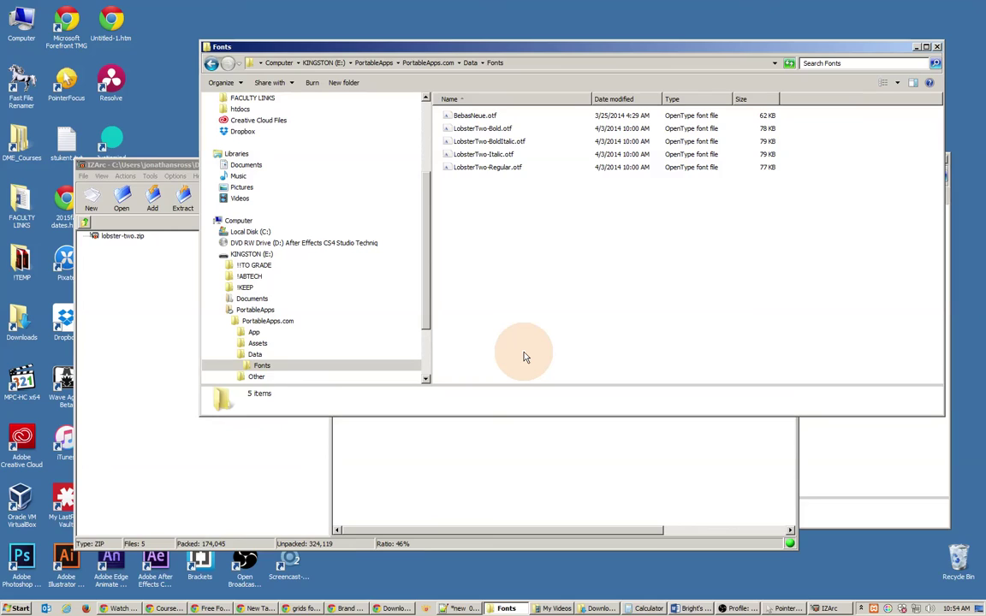
Step: Search for 'flash' in the launcher and relaunch Adobe Flash Professional CC
key(alt+space)
text(flas)
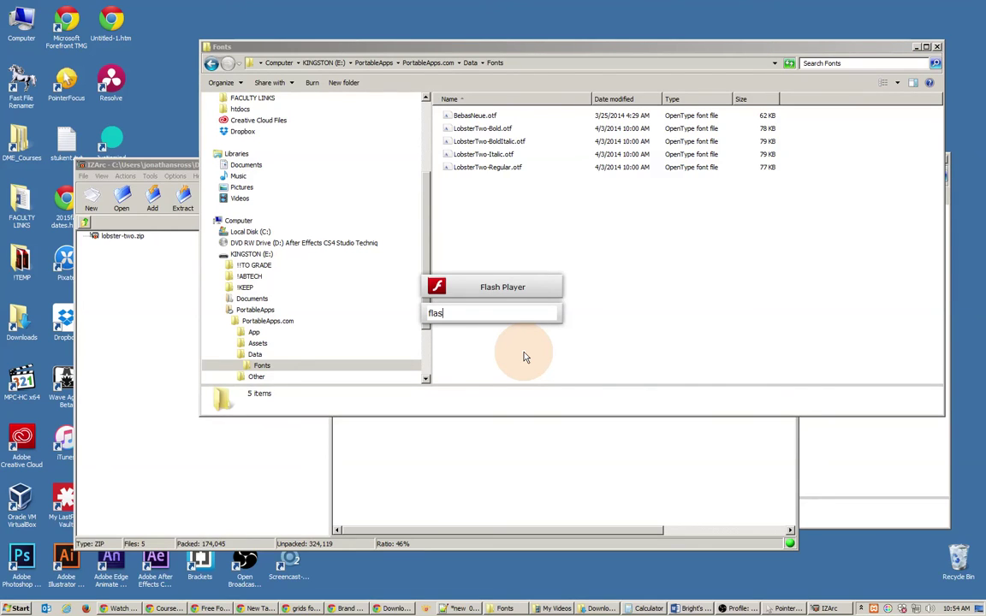
text(h)
click(513, 293)
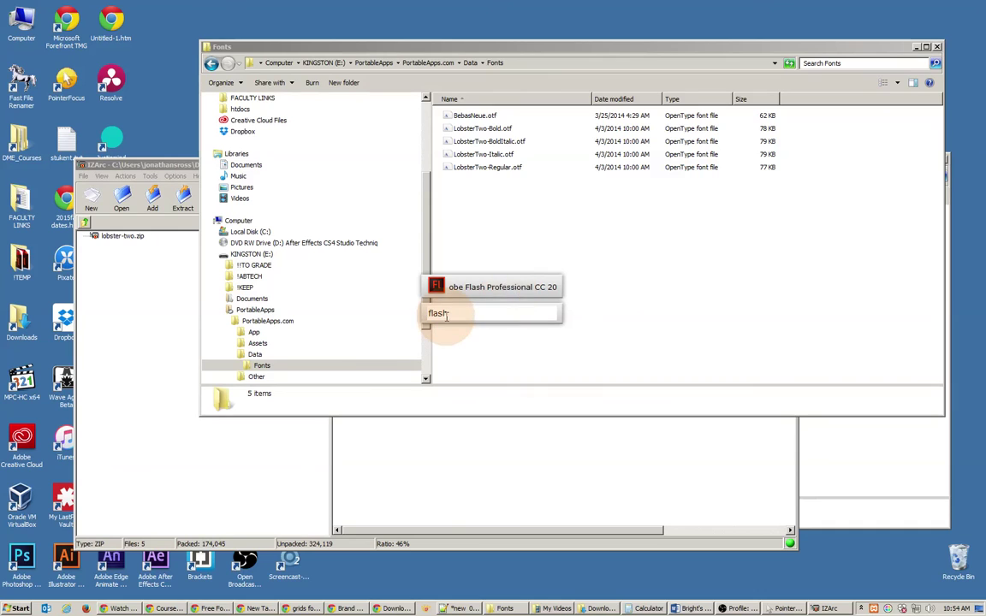
key(Return)
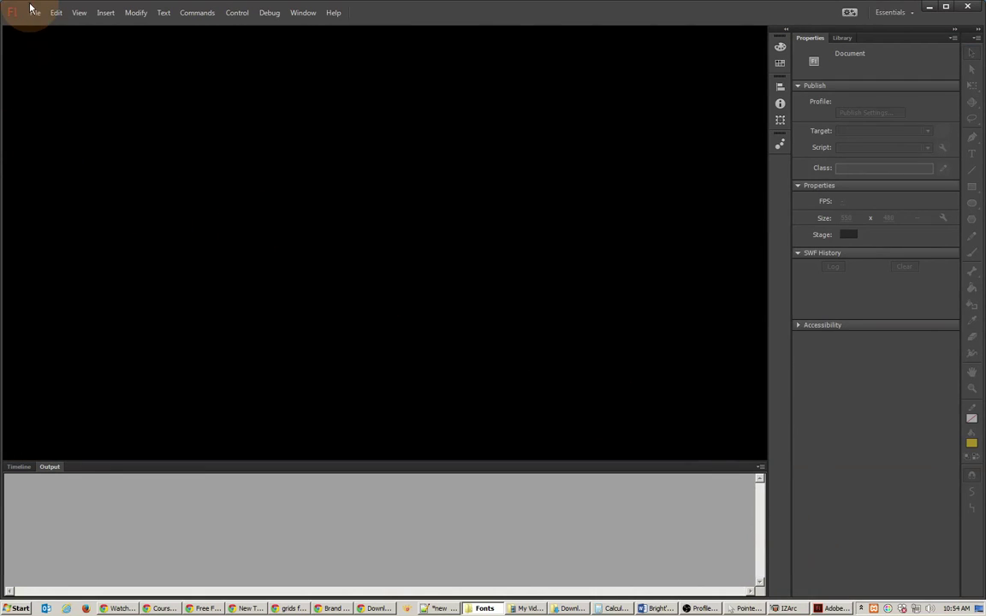
Step: Reopen Untitled-27.fla from recent files, accepting the default substitute font for LobsterTwo
click(33, 12)
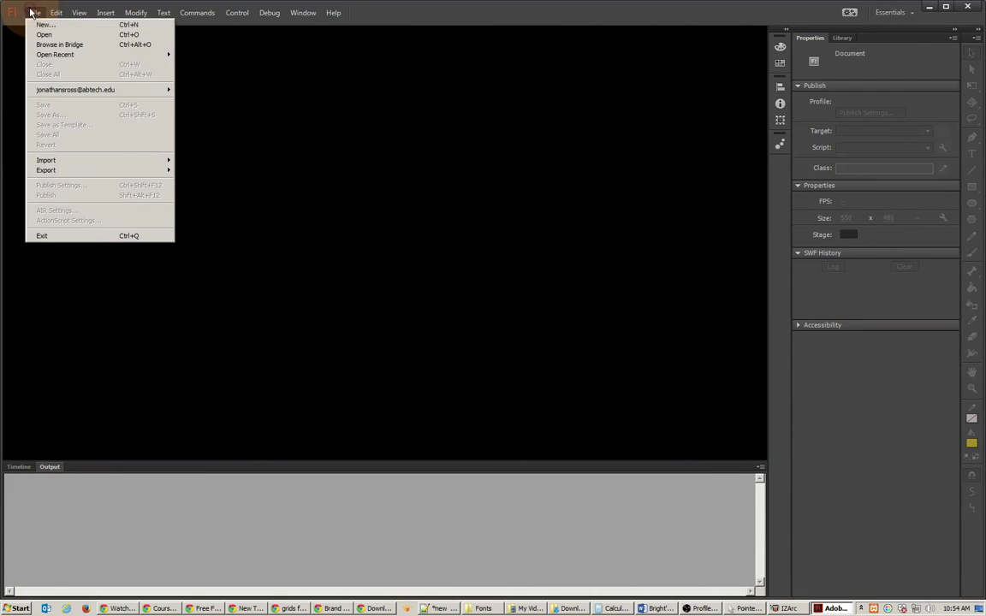
mouse_move(54, 53)
click(201, 55)
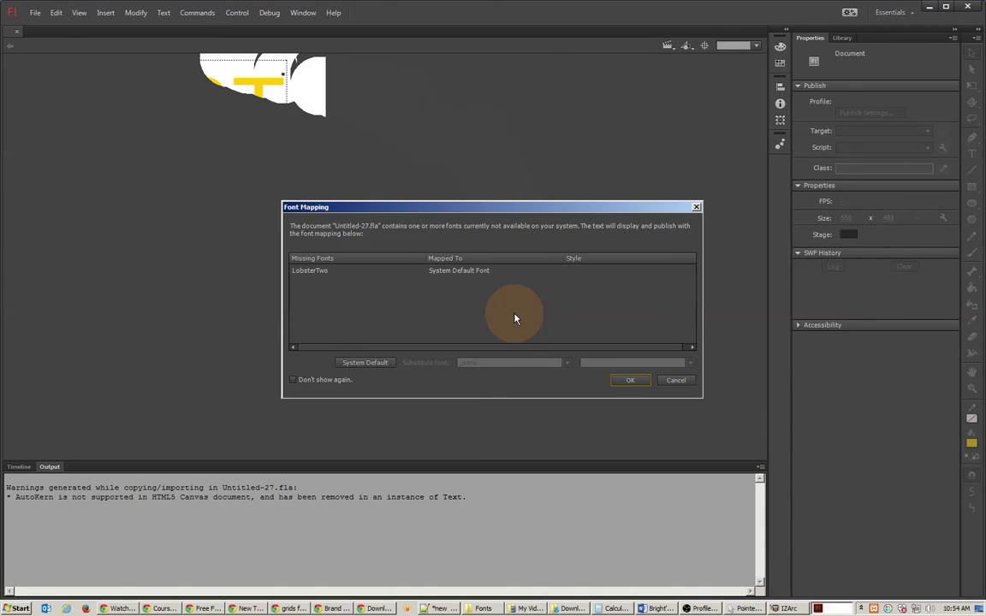
click(614, 385)
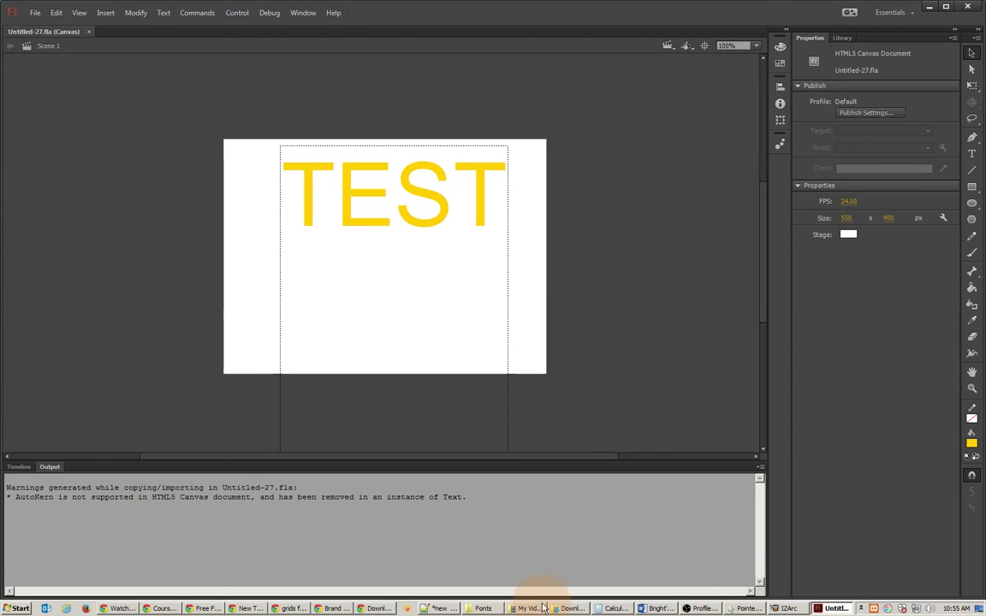
Step: Run Start.exe from the KINGSTON (E:) drive, then bring Flash back to the front
click(484, 609)
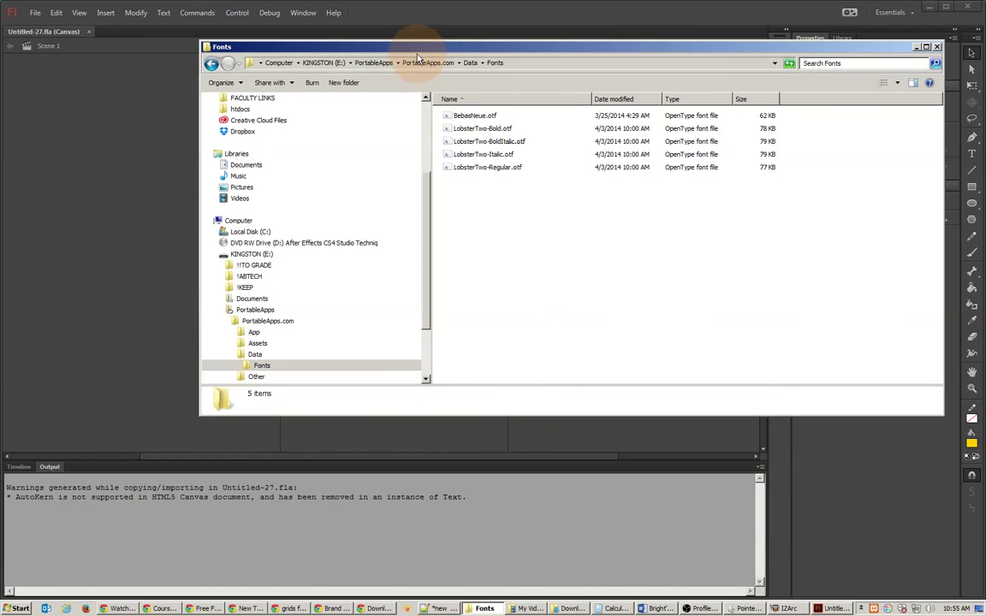
click(333, 69)
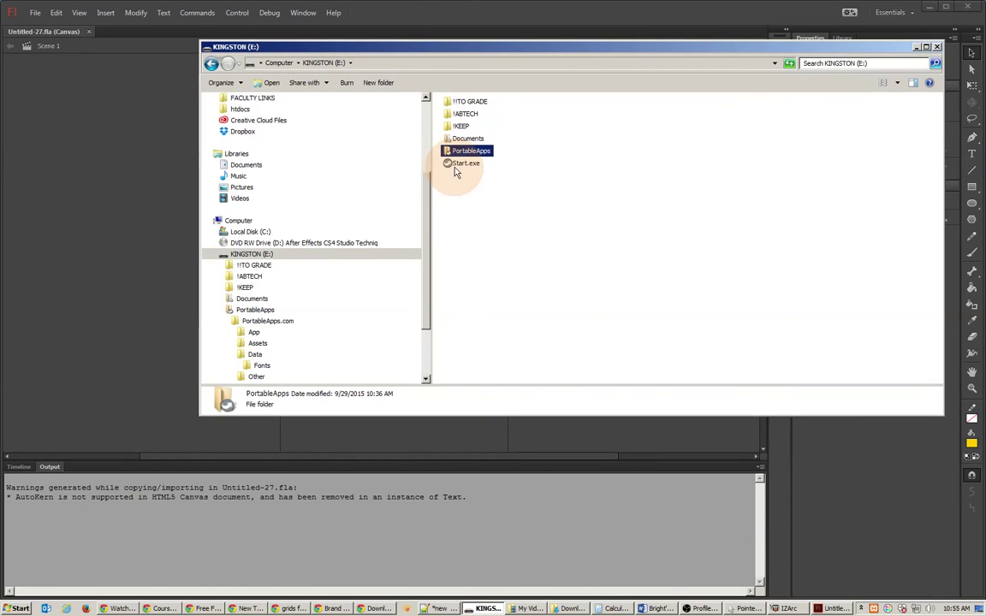
double_click(459, 166)
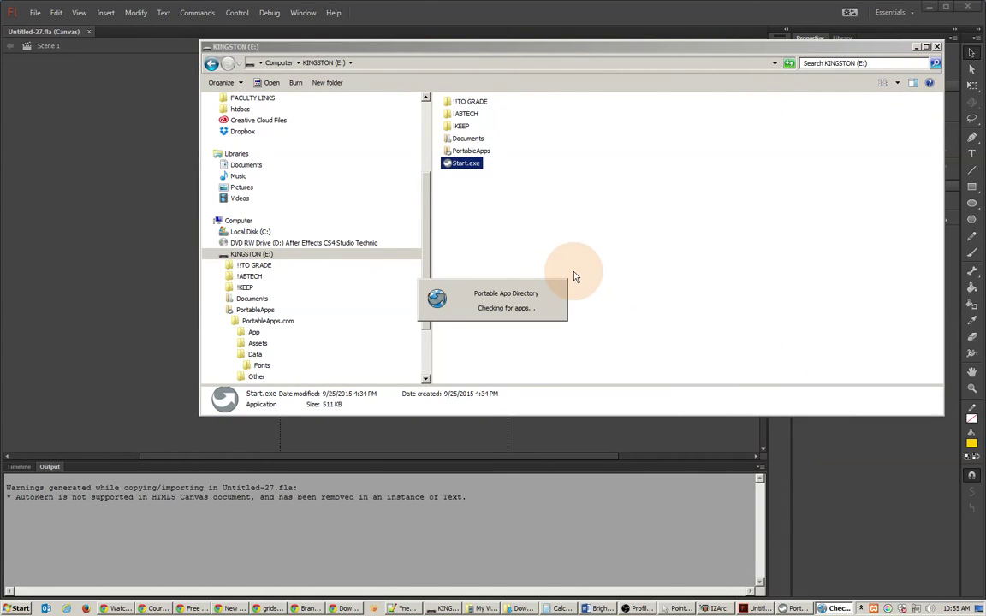
click(179, 191)
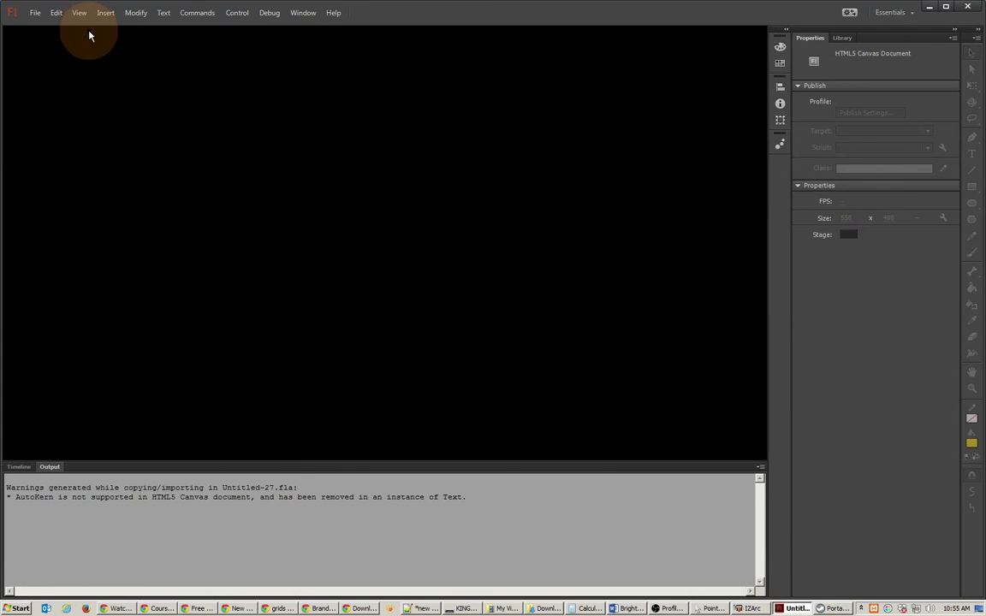
Step: Reopen Untitled-27.fla from the recent files list
click(35, 12)
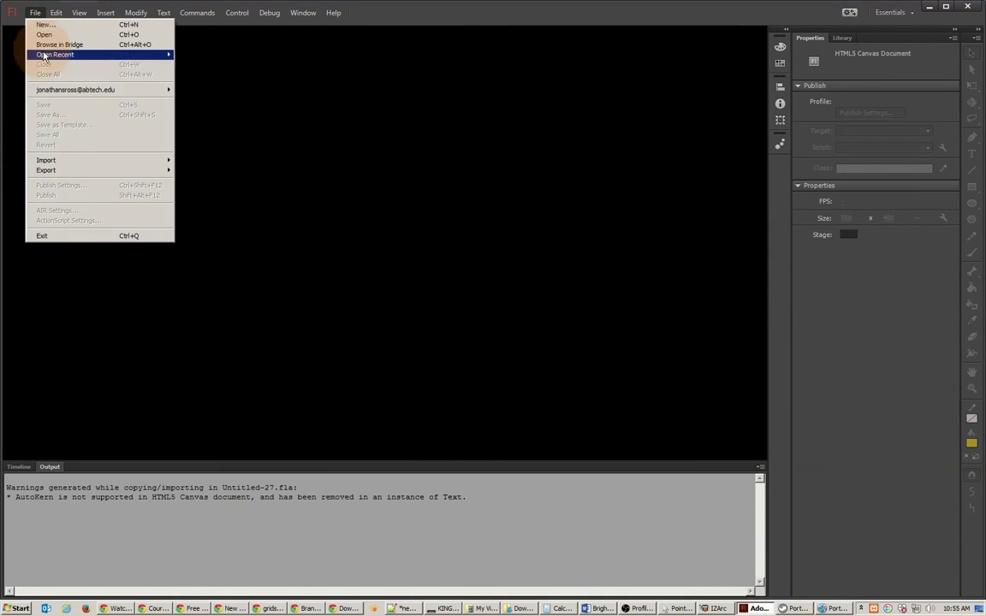
mouse_move(82, 54)
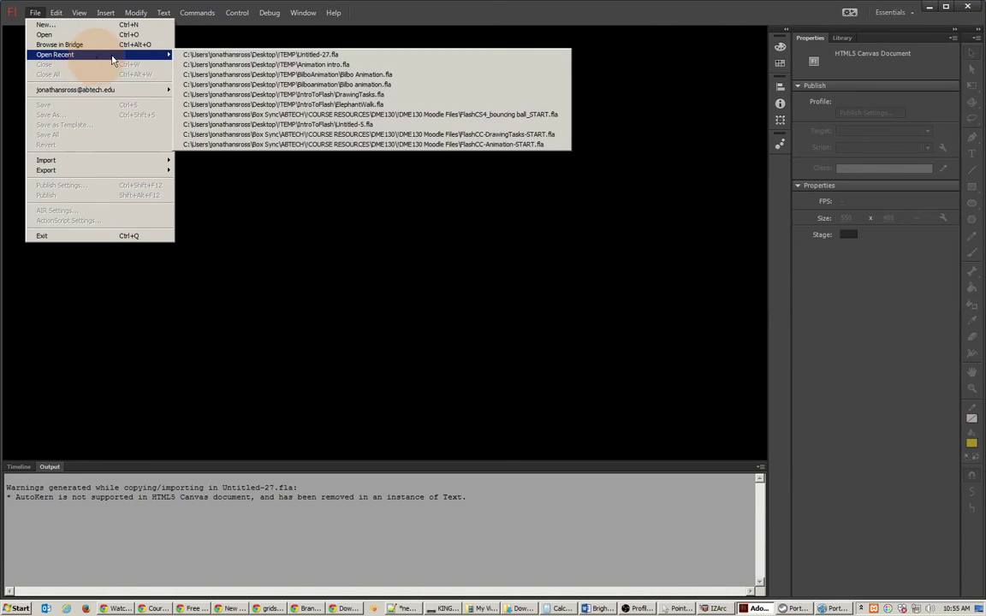
click(299, 55)
Step: Break the TEST text apart twice into filled shapes, then quit Flash without saving
click(396, 214)
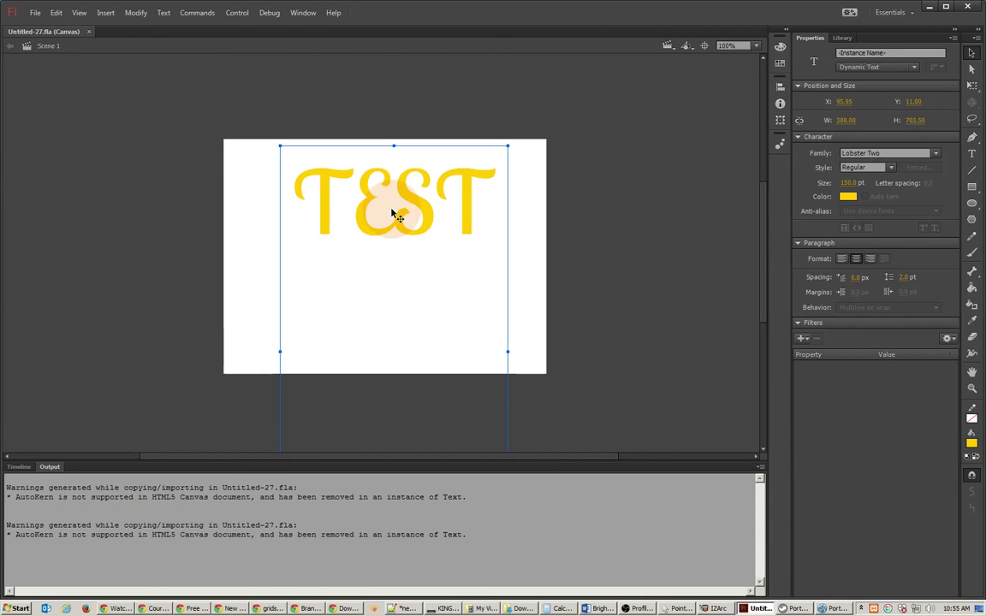
right_click(393, 214)
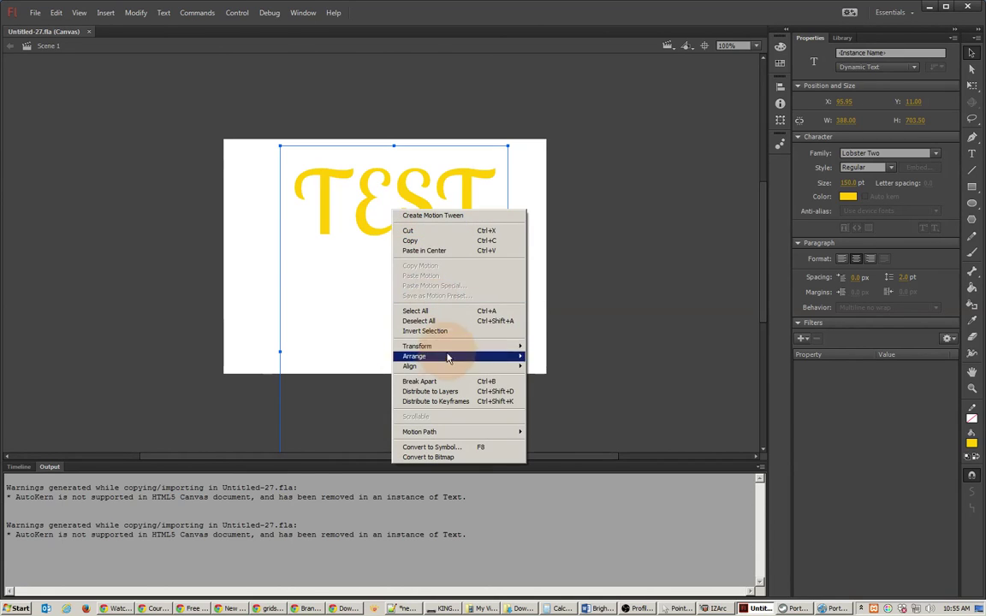
click(440, 381)
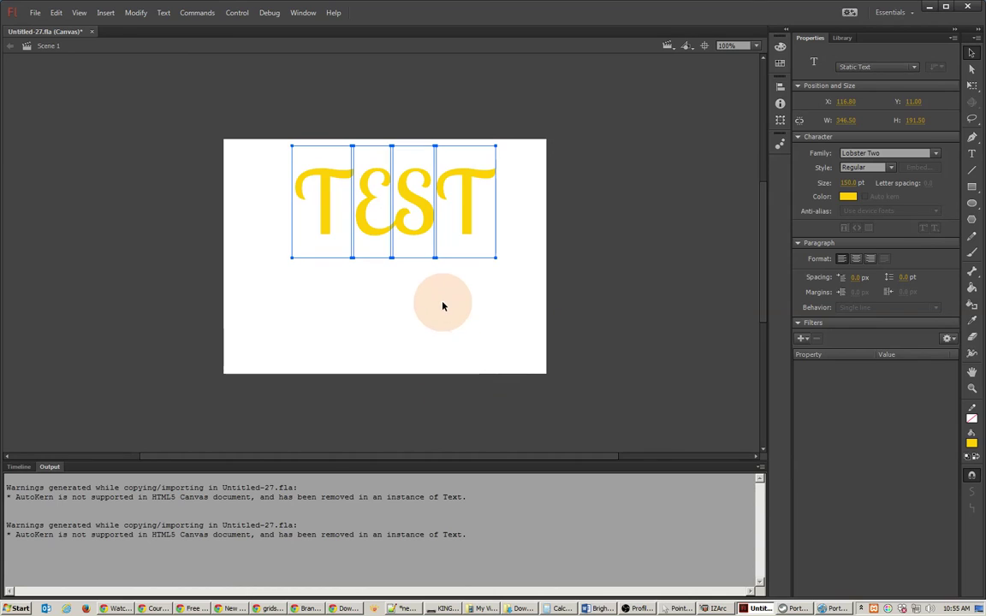
key(ctrl+b)
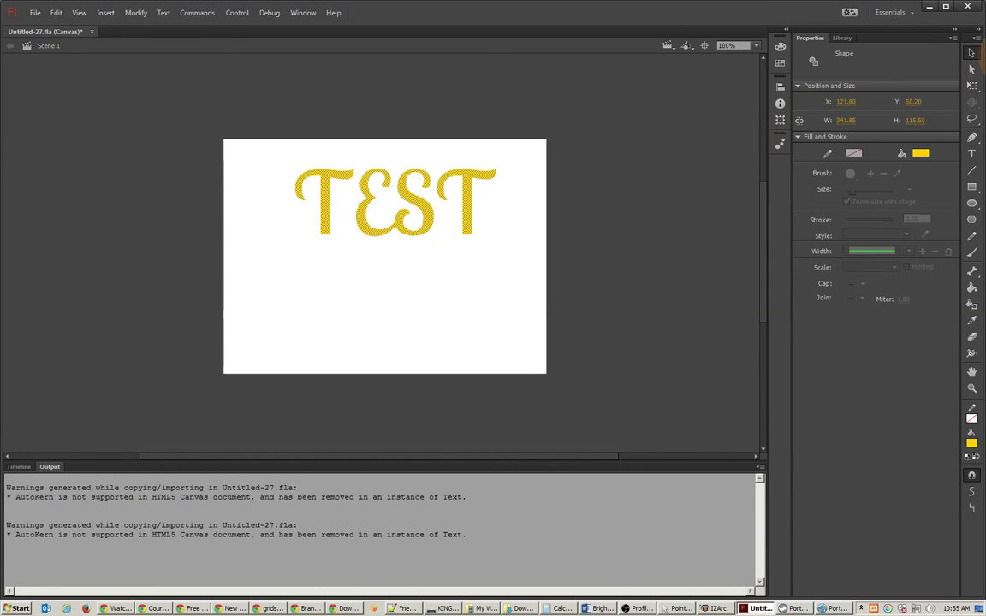
click(968, 6)
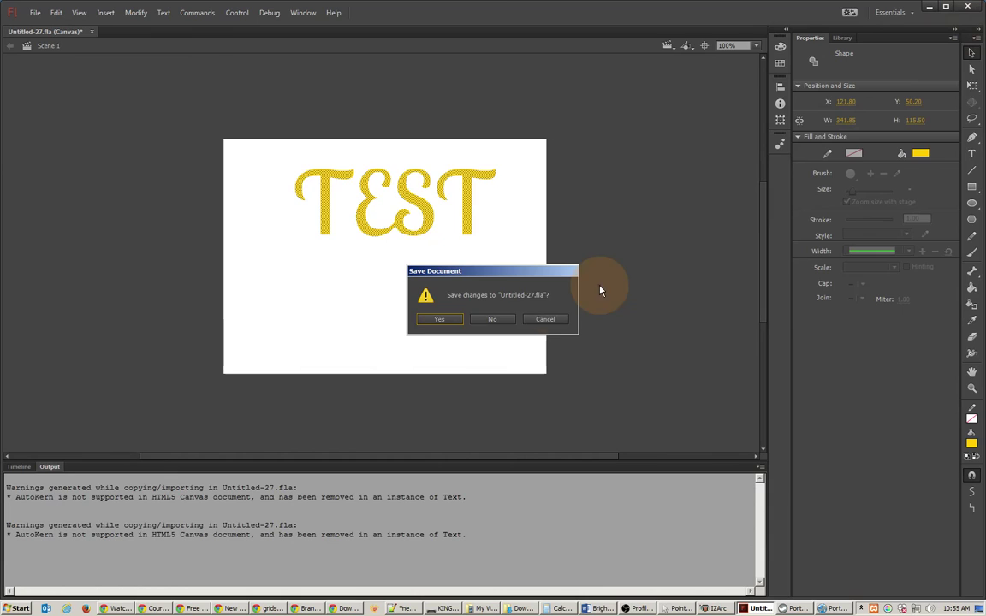
click(474, 325)
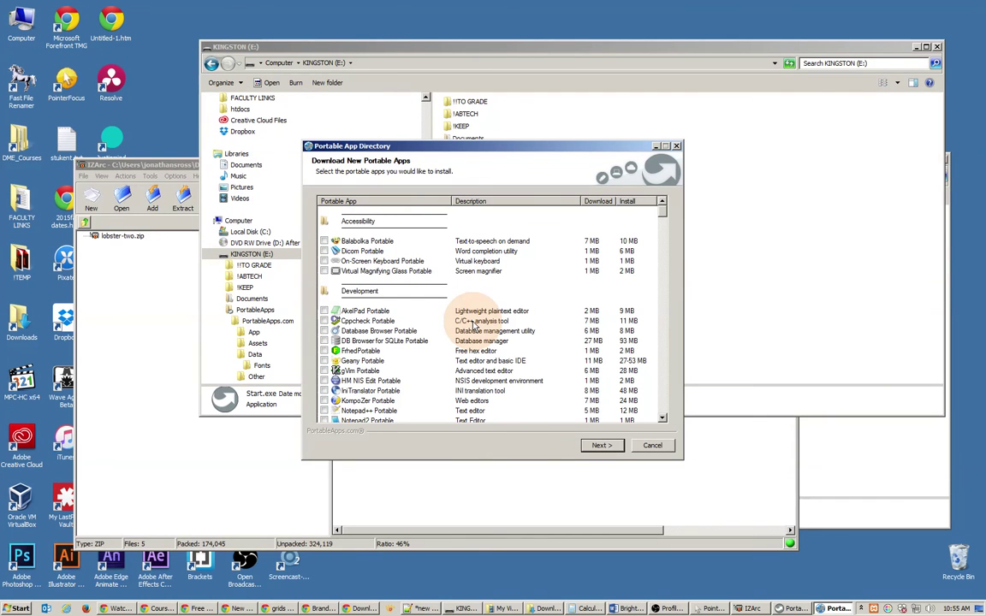